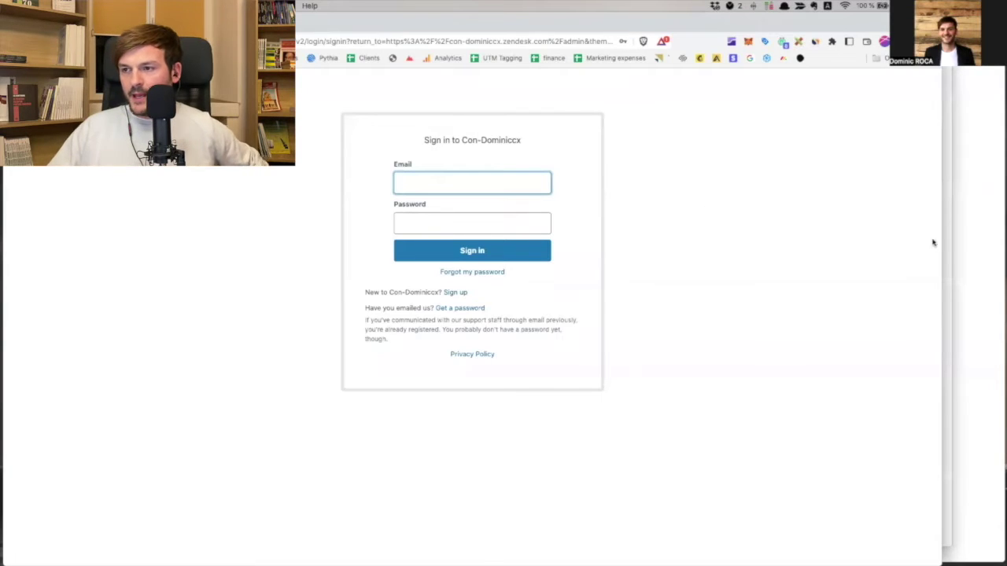
Step: Sign in to the Zendesk account using the browser's saved login credentials
{"action": "left_click_drag", "start_coordinate": [945, 238], "coordinate": [1001, 238]}
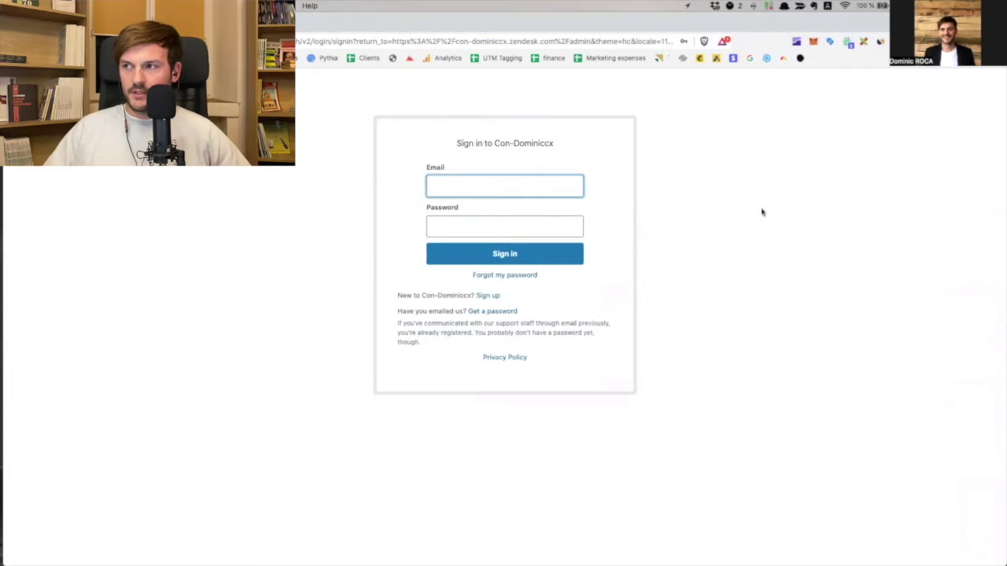
{"action": "left_click", "coordinate": [478, 191]}
{"action": "left_click", "coordinate": [479, 222]}
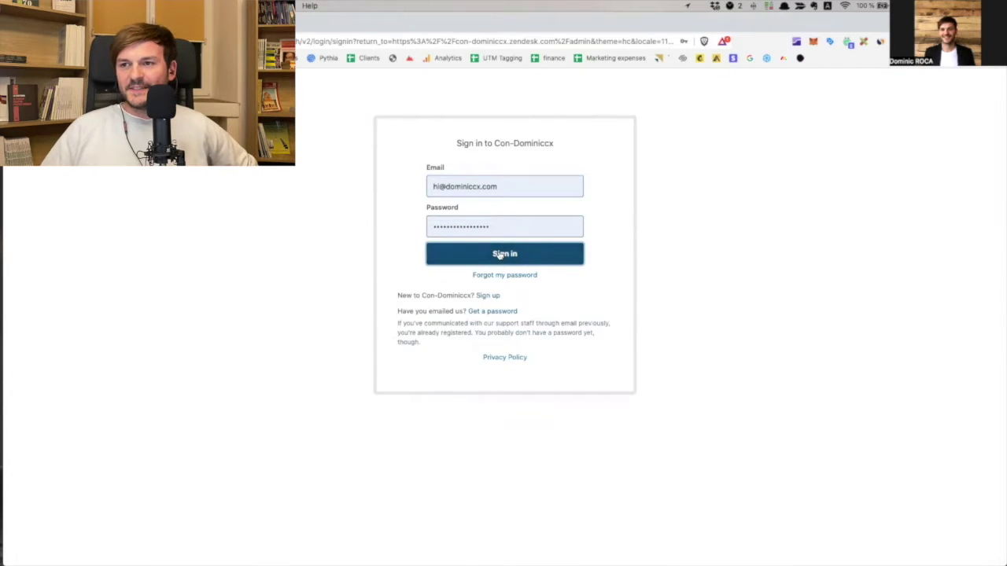
{"action": "left_click", "coordinate": [499, 254]}
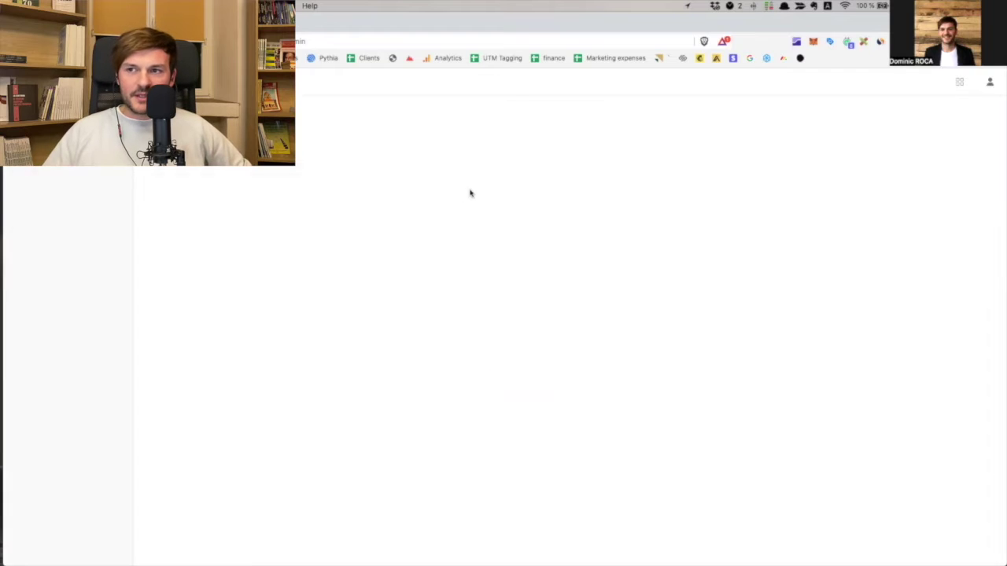
Step: Add a WhatsApp channel under Channels > Messaging and continue into Facebook as the logged-in user
{"action": "left_click", "coordinate": [67, 252]}
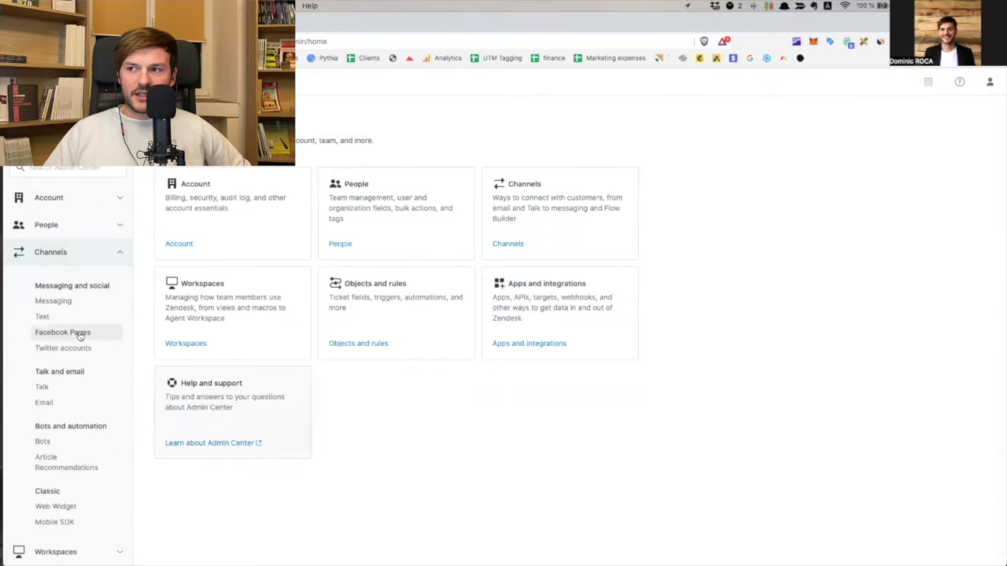
{"action": "left_click", "coordinate": [78, 303]}
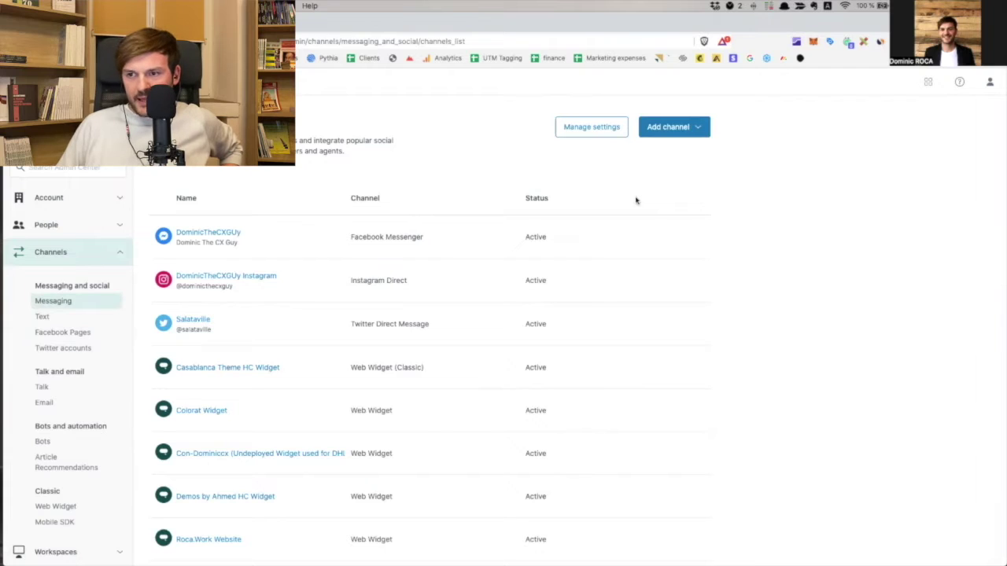
{"action": "left_click", "coordinate": [683, 128]}
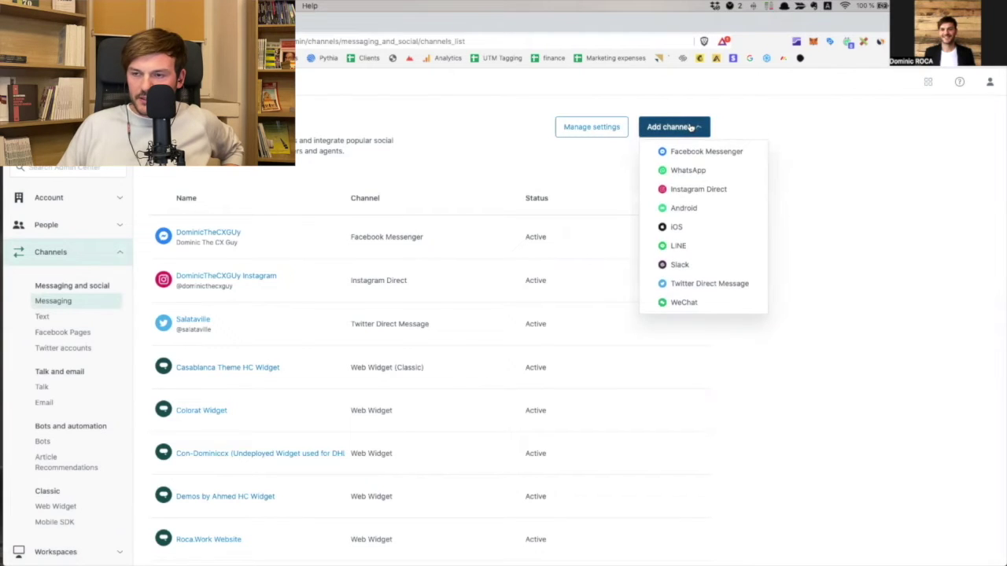
{"action": "left_click", "coordinate": [696, 173]}
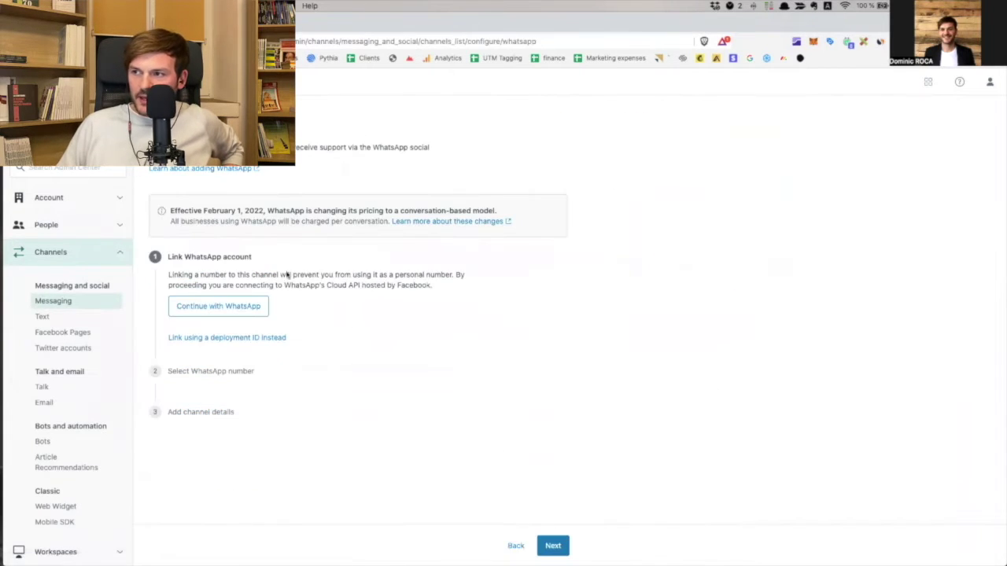
{"action": "left_click", "coordinate": [234, 312]}
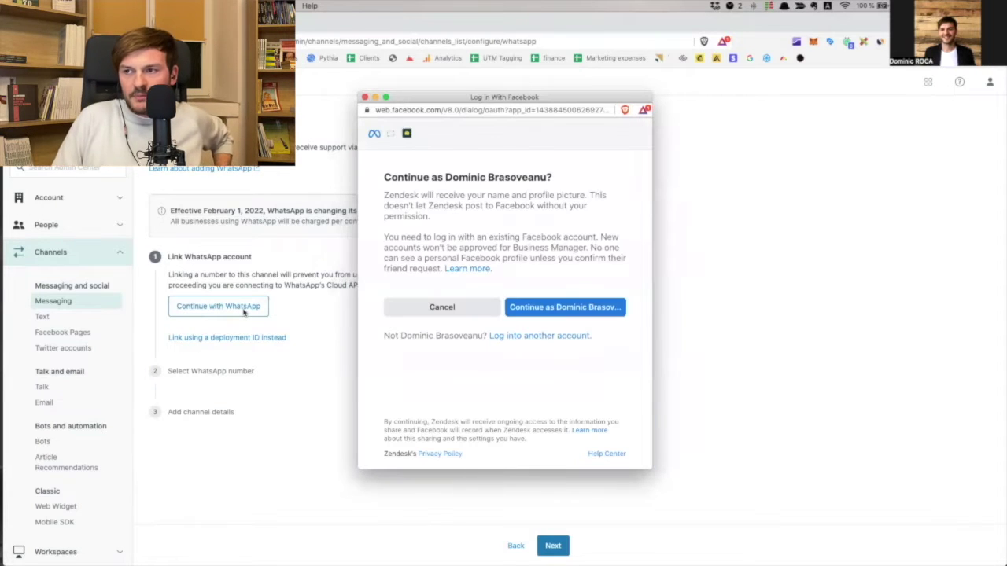
{"action": "left_click", "coordinate": [566, 307]}
Step: Accept the Zendesk permissions and pick the existing Meta and WhatsApp Business Accounts
{"action": "left_click", "coordinate": [582, 427]}
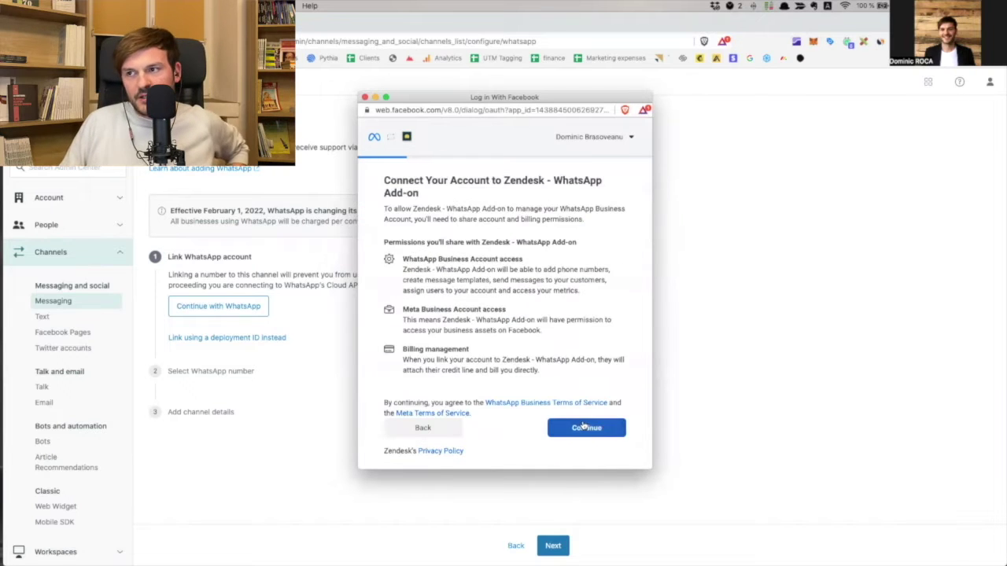
{"action": "left_click", "coordinate": [582, 426]}
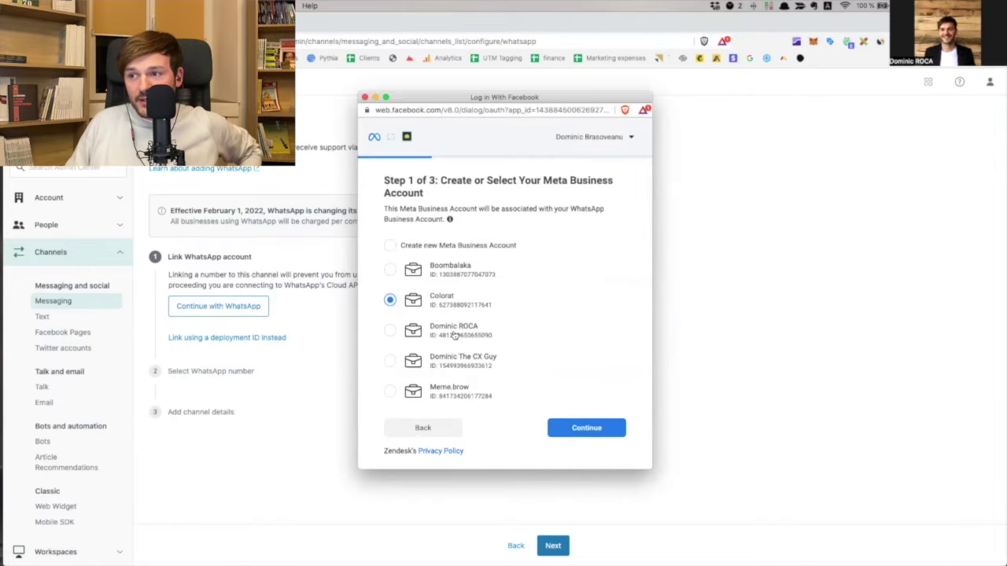
{"action": "left_click", "coordinate": [455, 335]}
{"action": "left_click", "coordinate": [598, 430]}
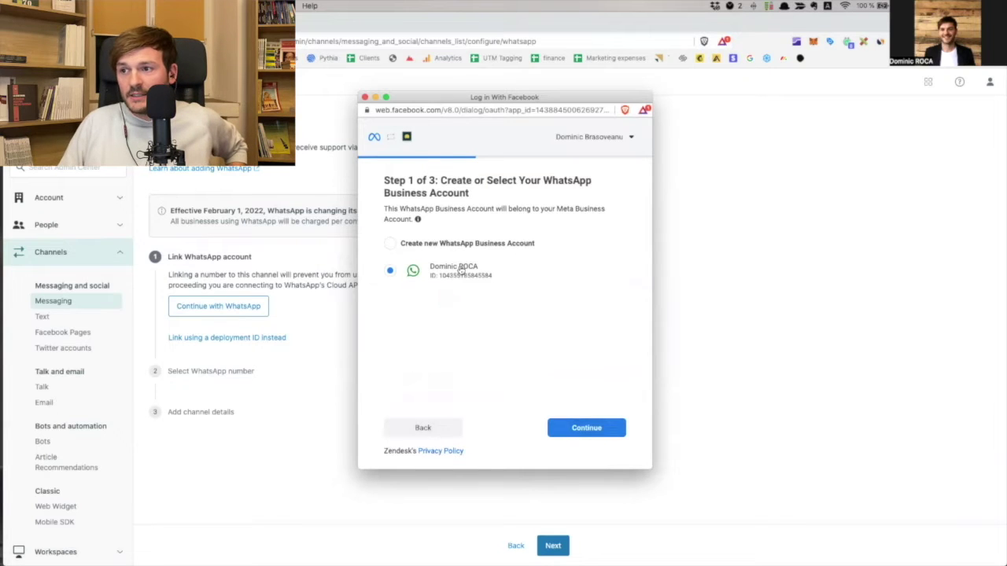
{"action": "left_click", "coordinate": [601, 426]}
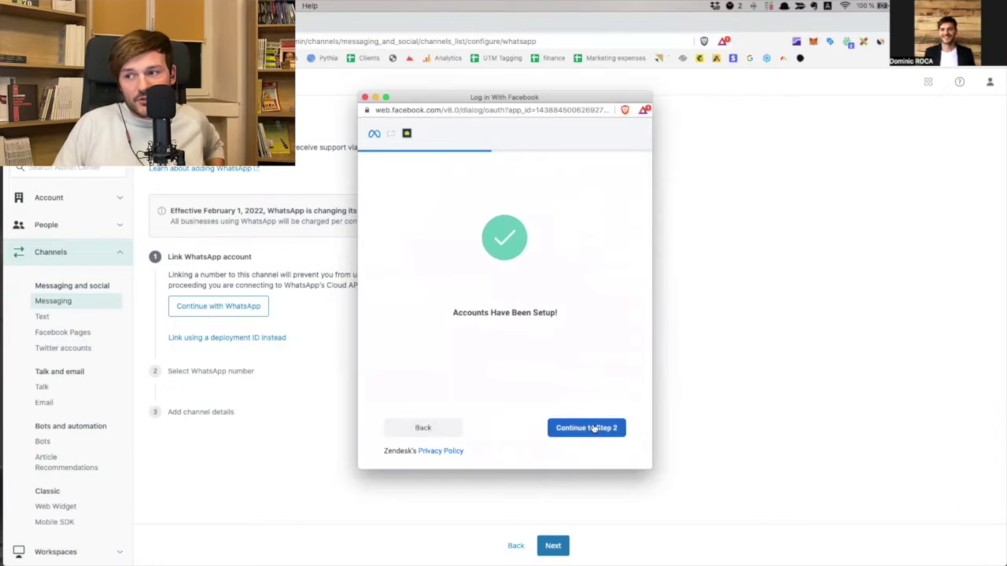
Step: Use the existing WhatsApp Business profile and request an SMS verification code
{"action": "left_click", "coordinate": [592, 429]}
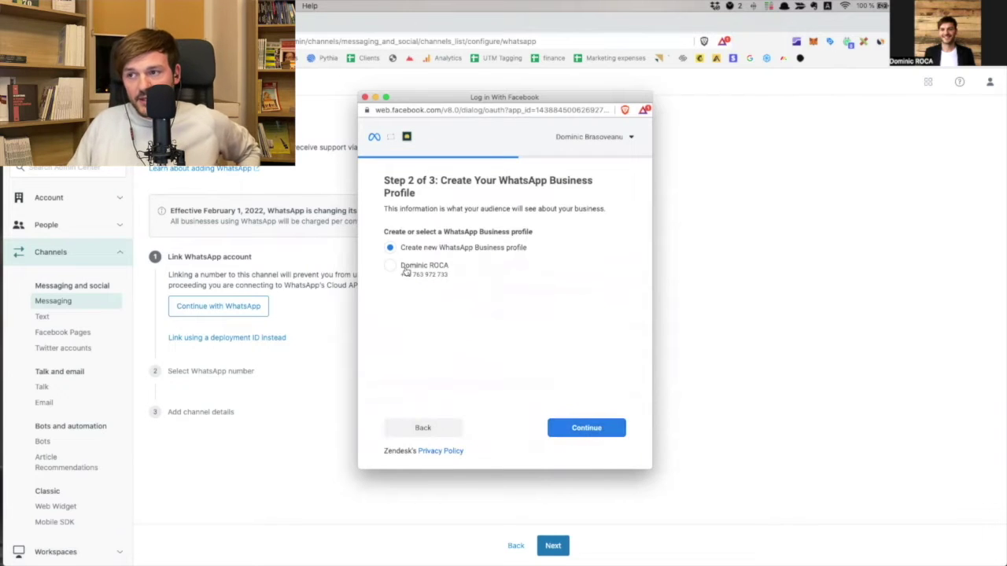
{"action": "left_click", "coordinate": [391, 266]}
{"action": "left_click", "coordinate": [620, 433]}
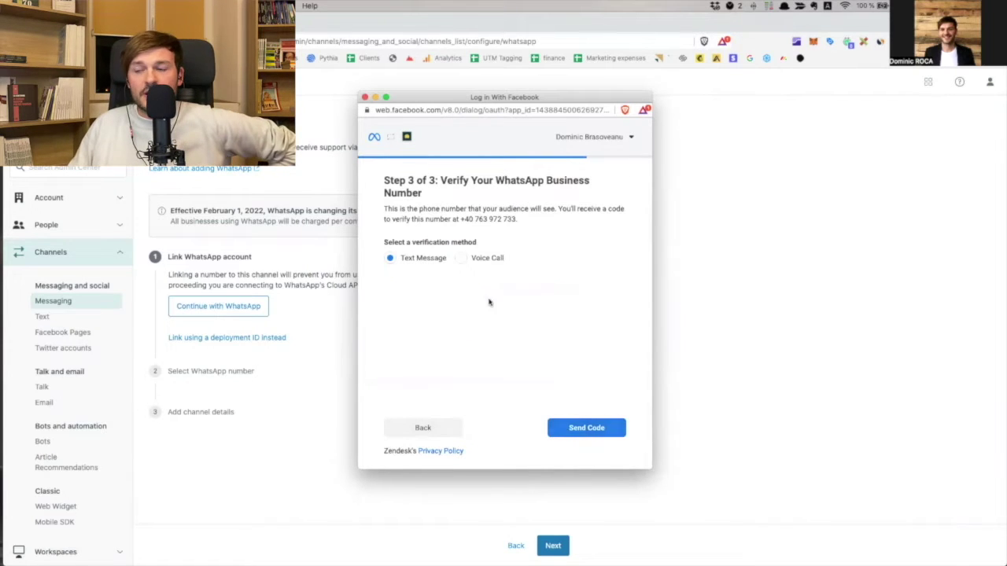
{"action": "left_click", "coordinate": [583, 427]}
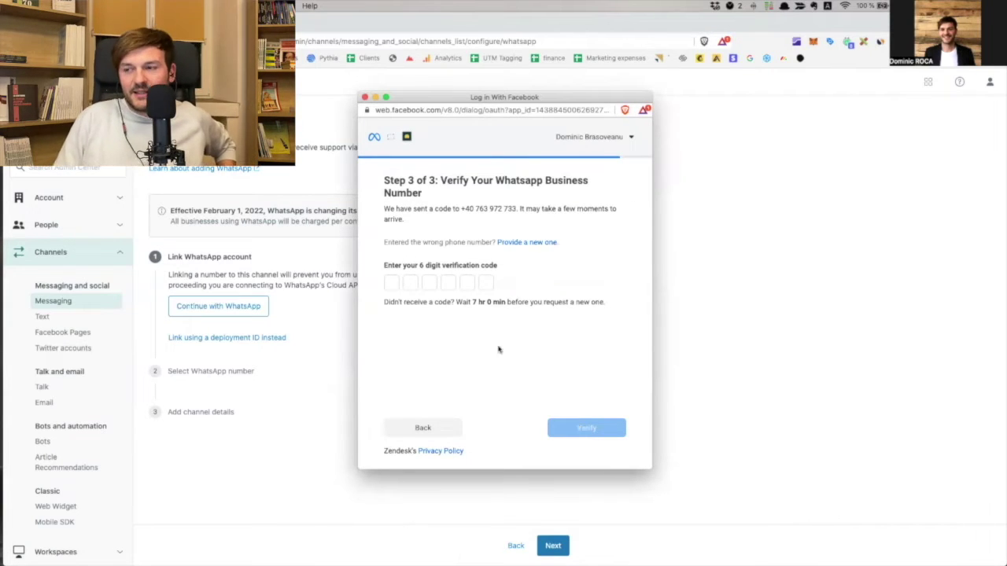
Step: Enter the texted 6-digit code, verify the number, and close the Facebook window
{"action": "left_click_drag", "start_coordinate": [467, 308], "coordinate": [423, 302]}
{"action": "left_click", "coordinate": [564, 299]}
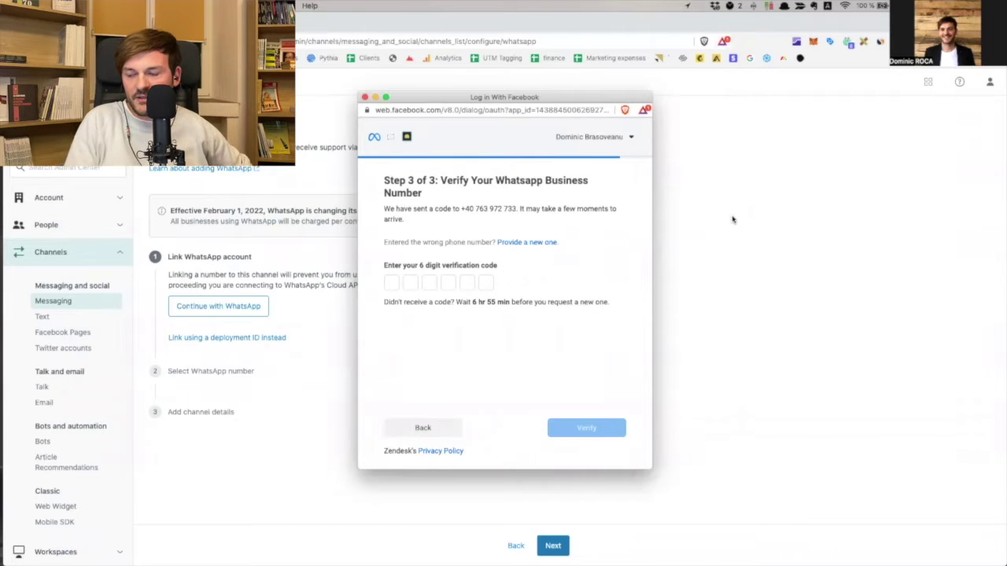
{"action": "left_click", "coordinate": [397, 280]}
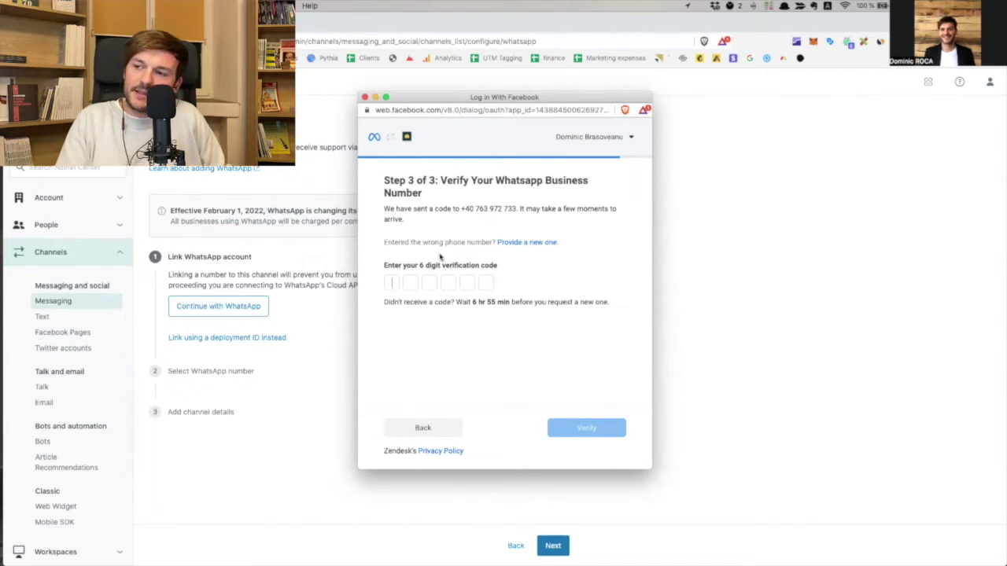
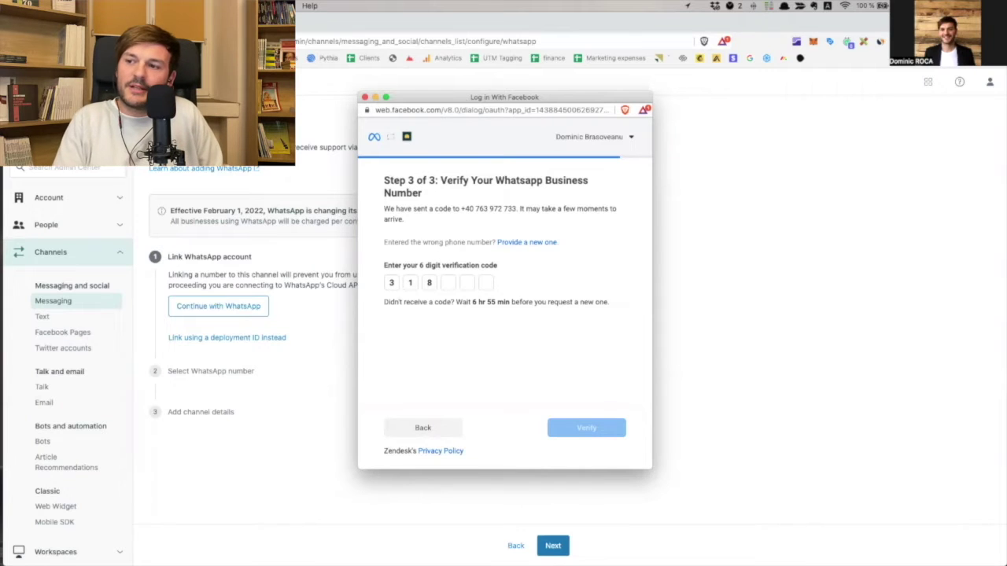
{"action": "key", "text": "super+Tab"}
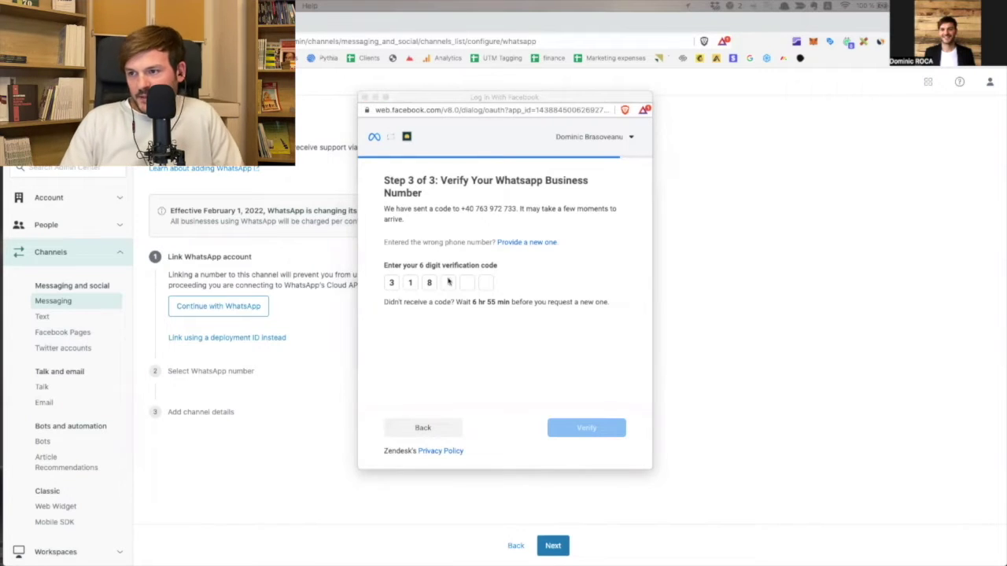
{"action": "left_click", "coordinate": [446, 283]}
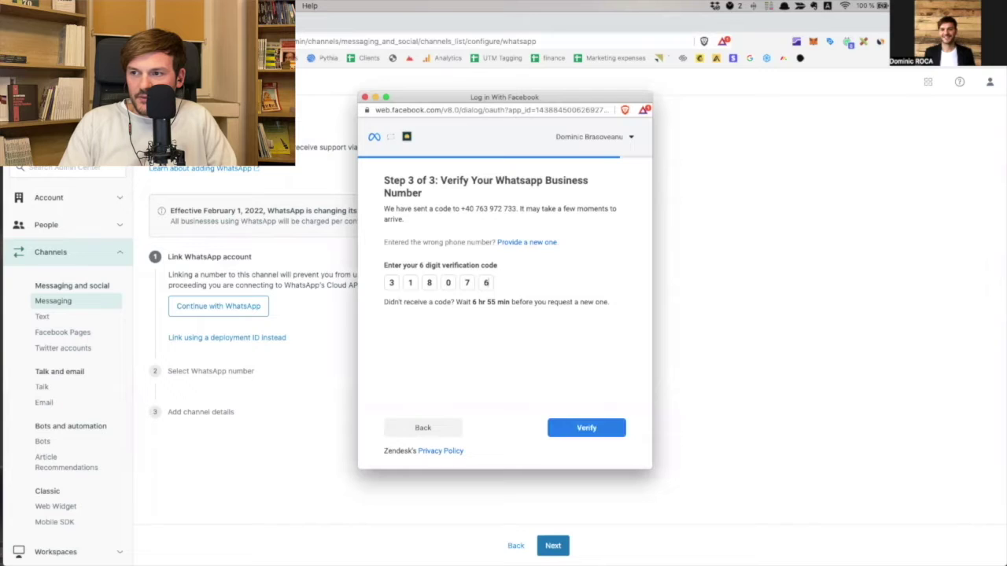
{"action": "left_click", "coordinate": [611, 429]}
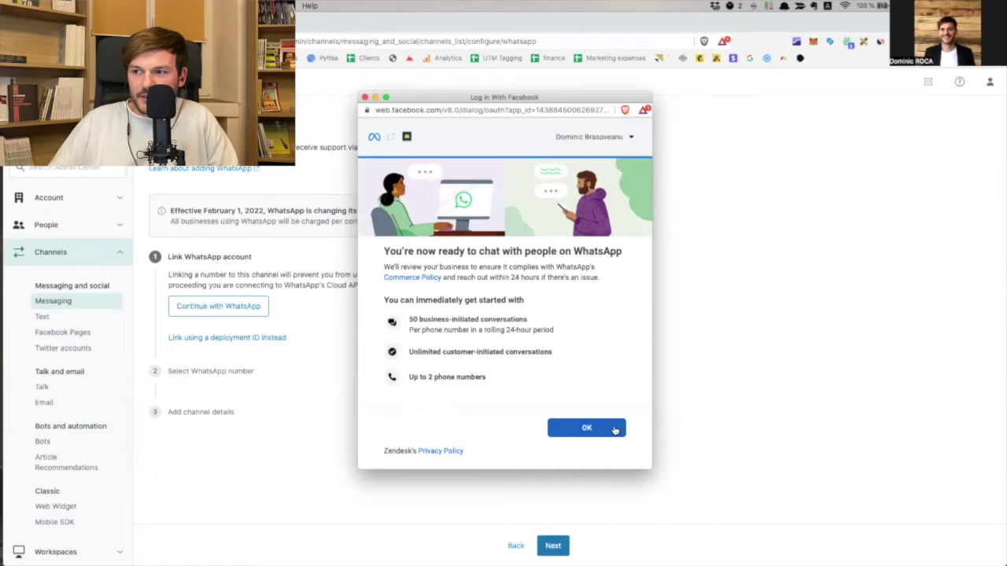
{"action": "left_click", "coordinate": [611, 429]}
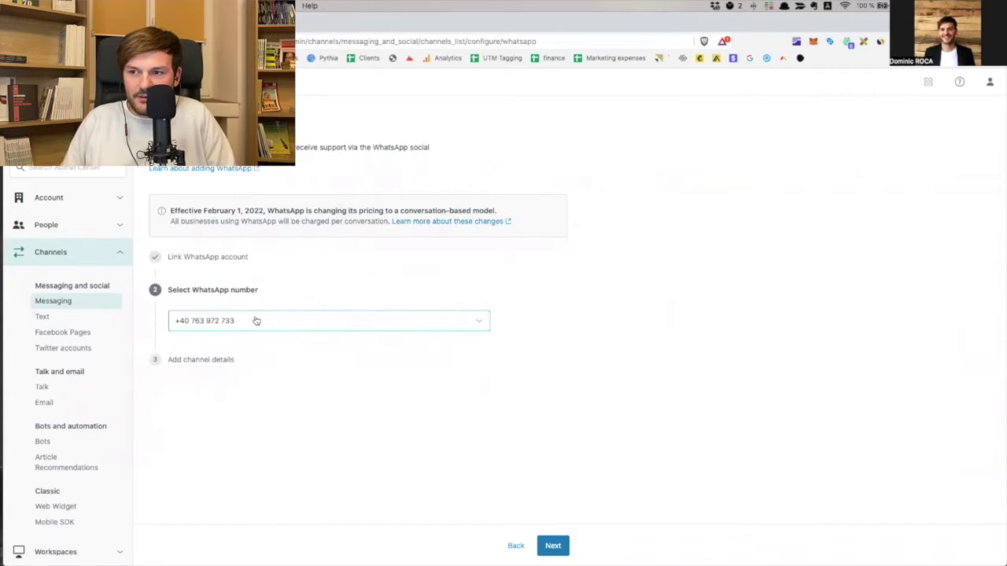
Step: Name the WhatsApp channel after the contact person, assign it to brand Kaido, and add it
{"action": "left_click", "coordinate": [553, 545]}
{"action": "left_click", "coordinate": [206, 382]}
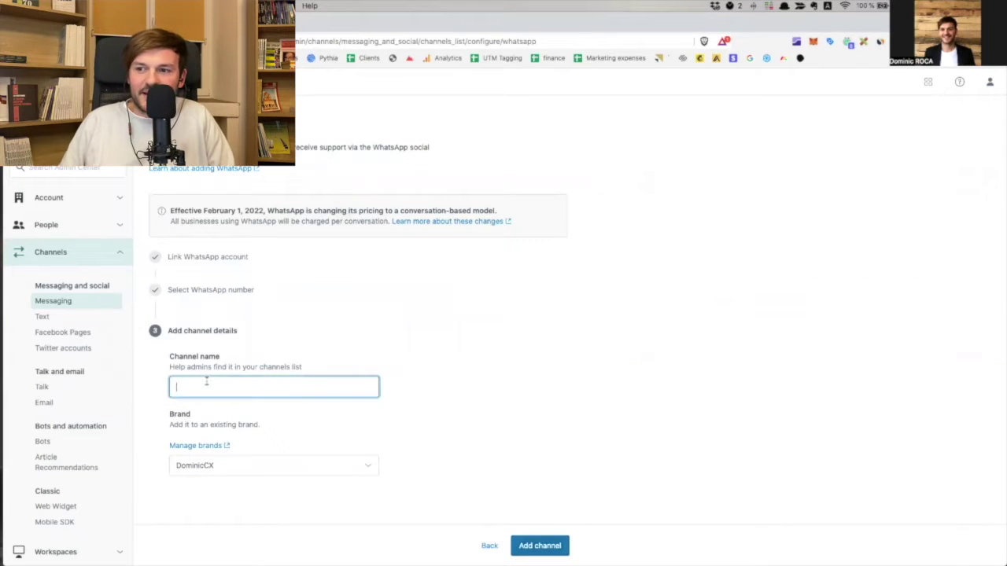
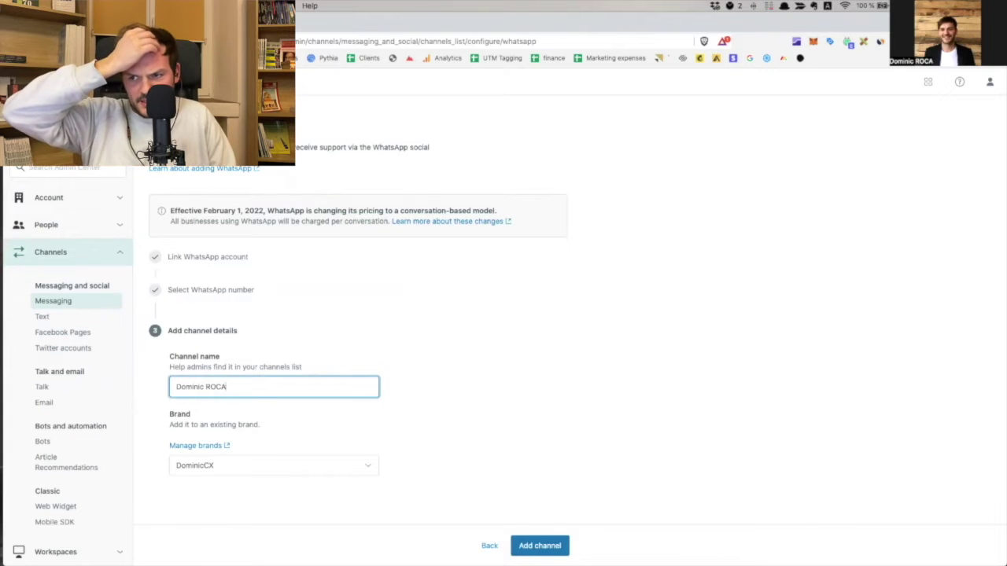
{"action": "left_click", "coordinate": [240, 466]}
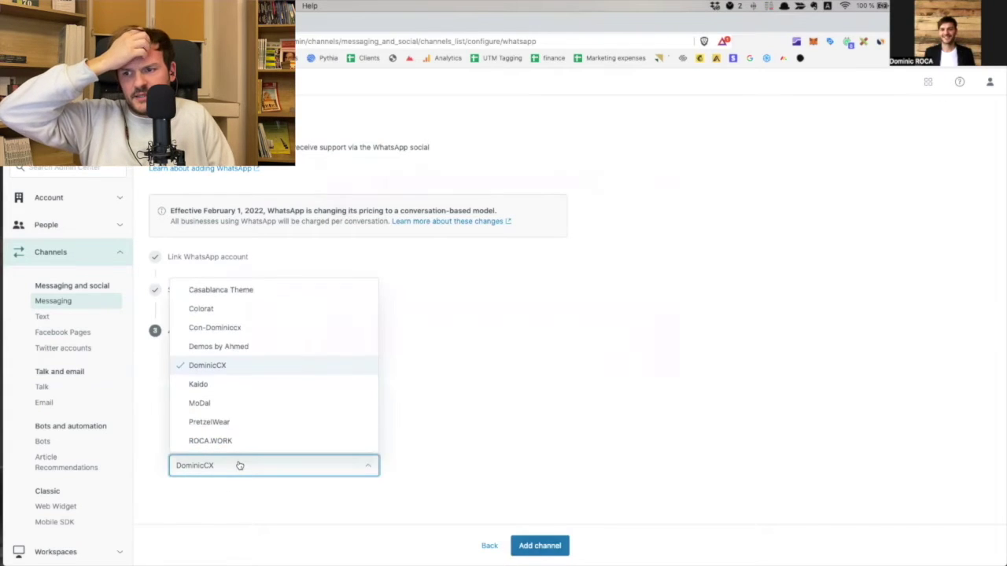
{"action": "left_click", "coordinate": [254, 386]}
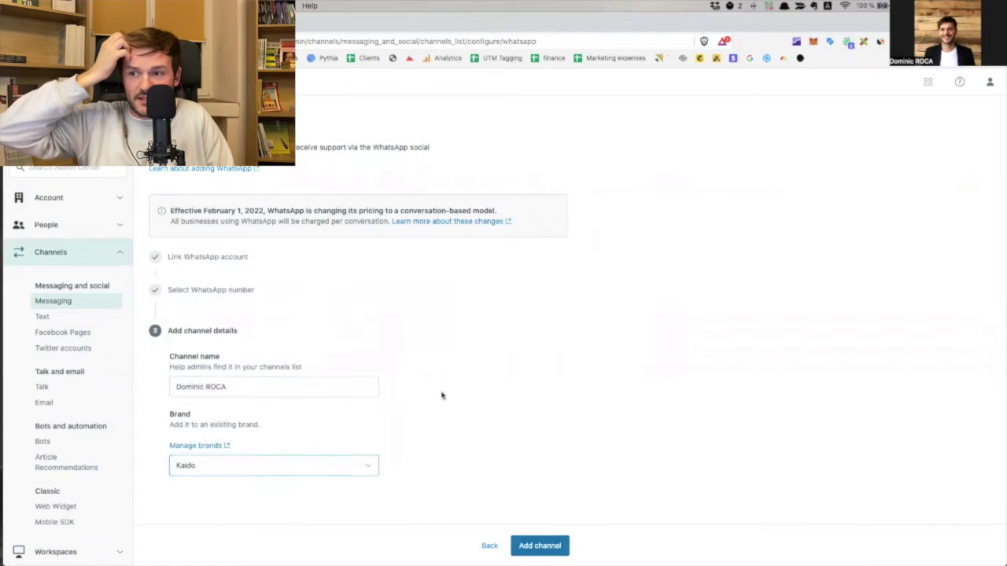
{"action": "left_click", "coordinate": [545, 543]}
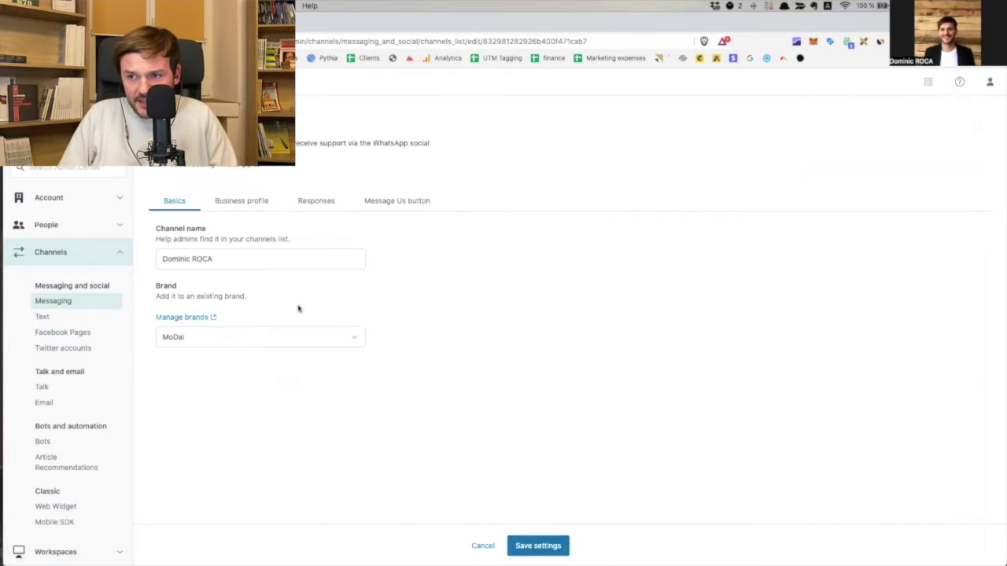
Step: Change the WhatsApp channel's brand to Kaido and save the settings
{"action": "left_click", "coordinate": [232, 335]}
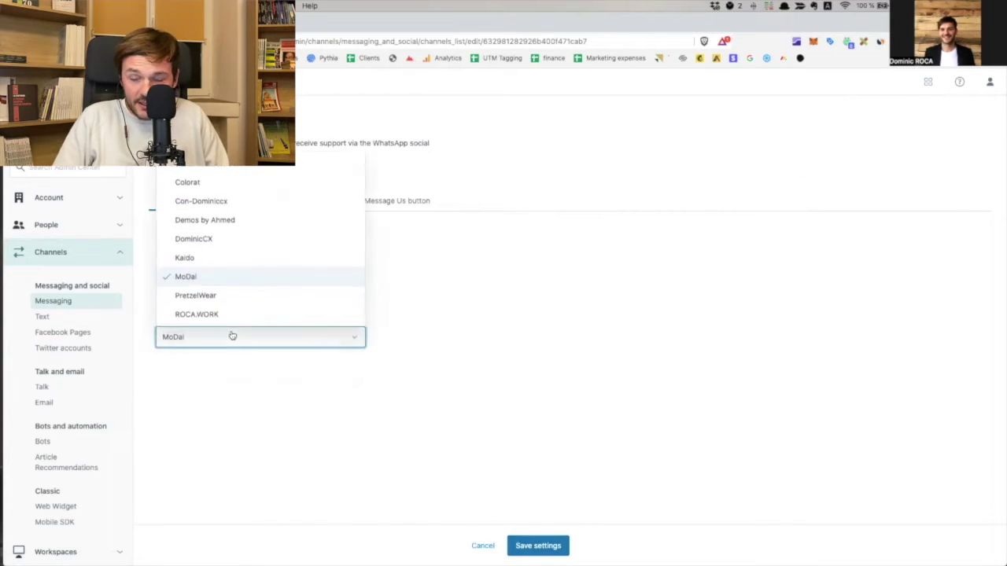
{"action": "left_click", "coordinate": [232, 255]}
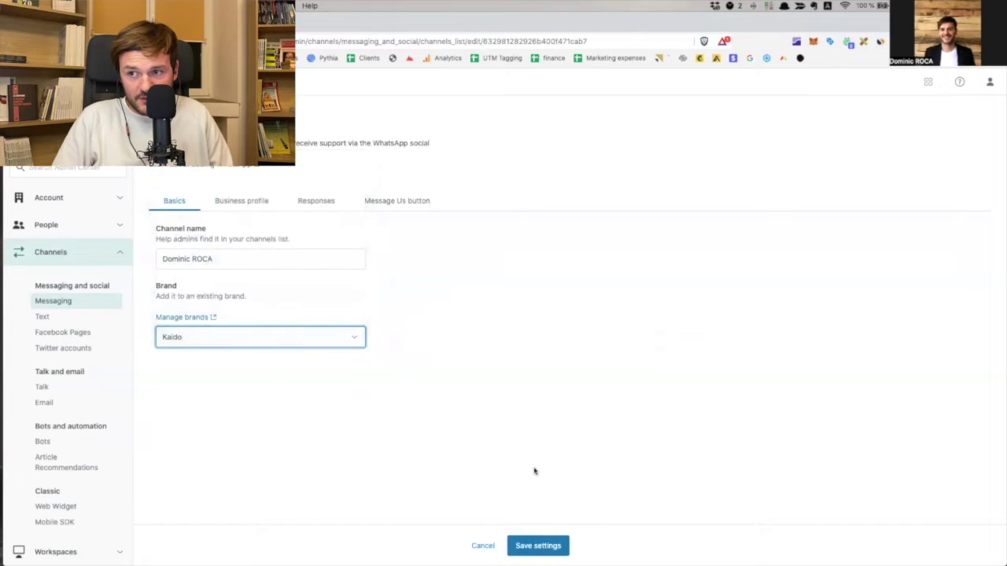
{"action": "left_click", "coordinate": [538, 545]}
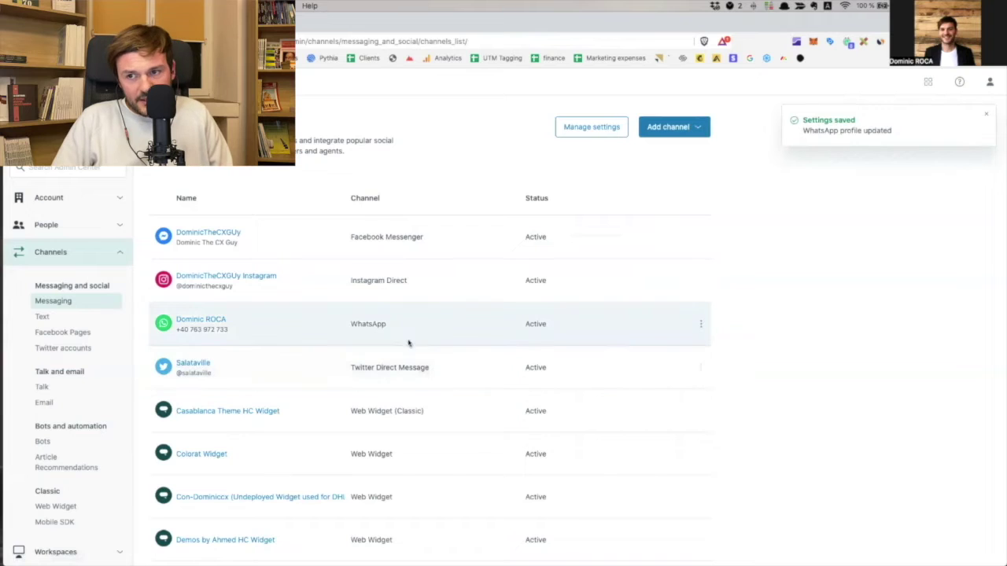
Step: Reopen the WhatsApp channel for editing, then go to the Bots list
{"action": "left_click", "coordinate": [705, 323]}
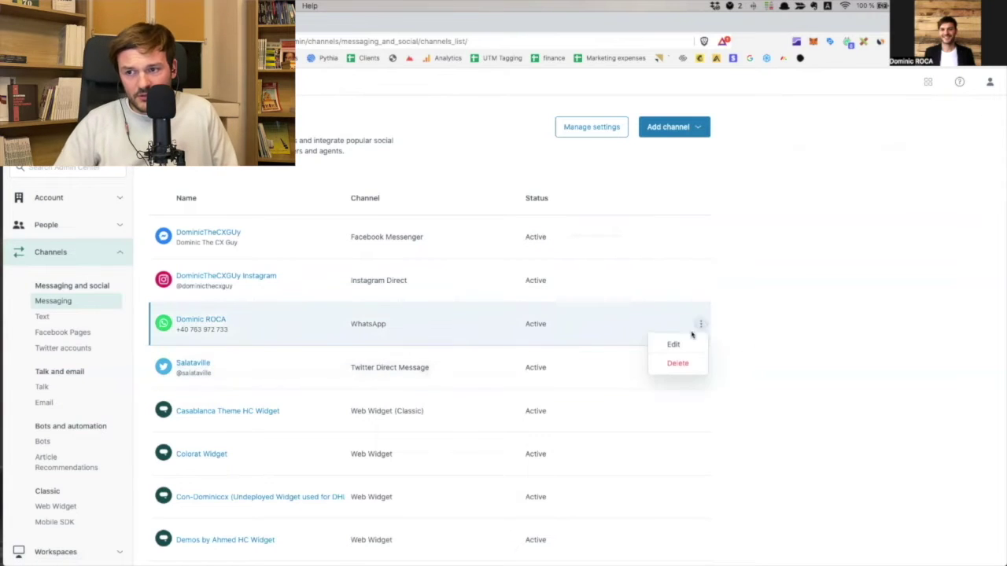
{"action": "left_click", "coordinate": [675, 341]}
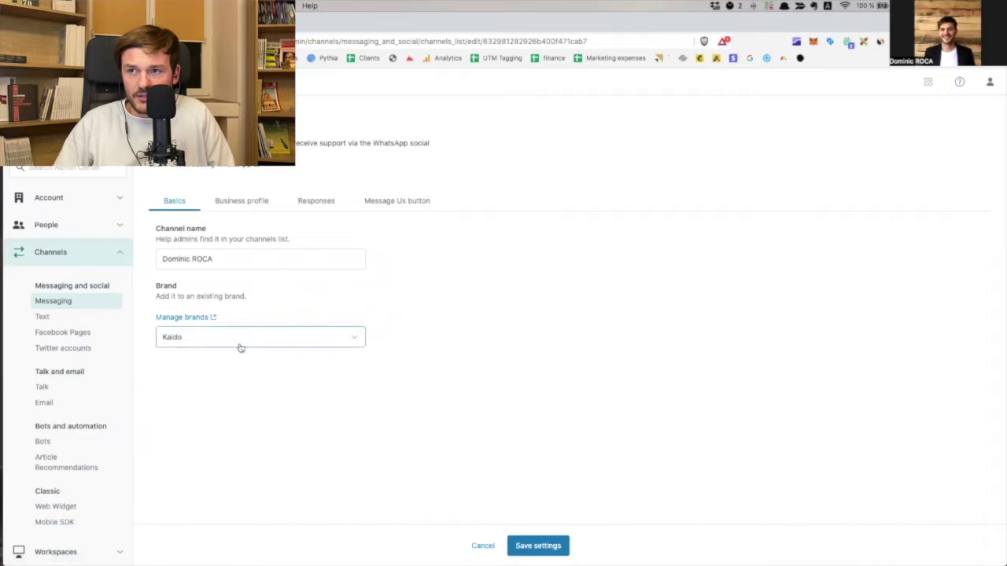
{"action": "left_click", "coordinate": [42, 447]}
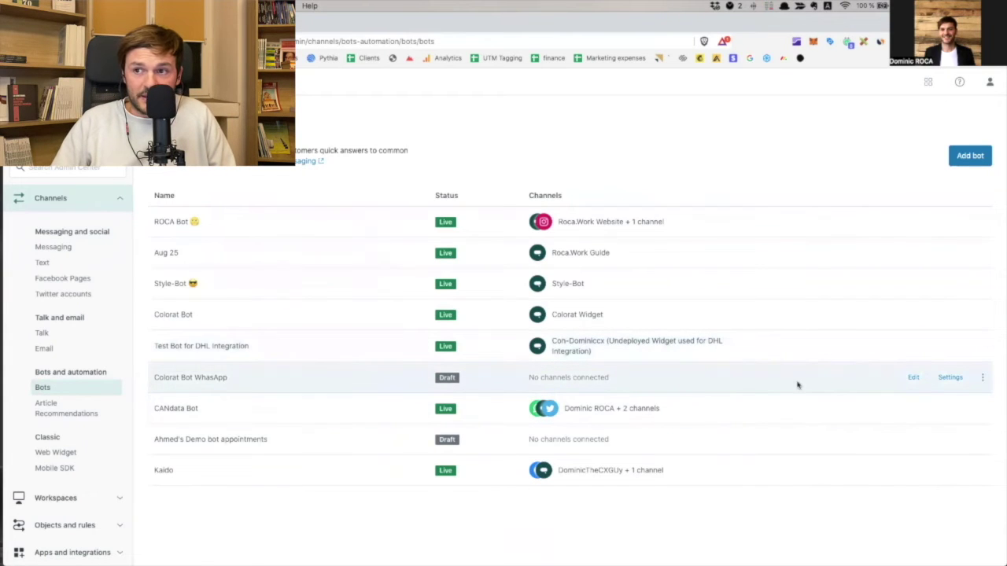
Step: Set Colorat Bot WhasApp's brand to Kaido, connect it to the WhatsApp channel, and save
{"action": "left_click", "coordinate": [953, 381]}
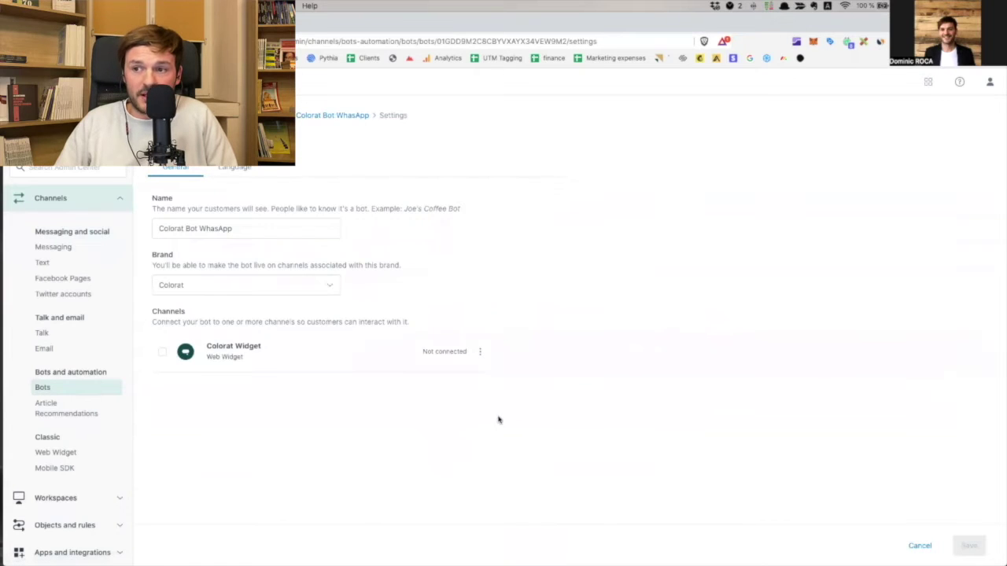
{"action": "left_click", "coordinate": [218, 287]}
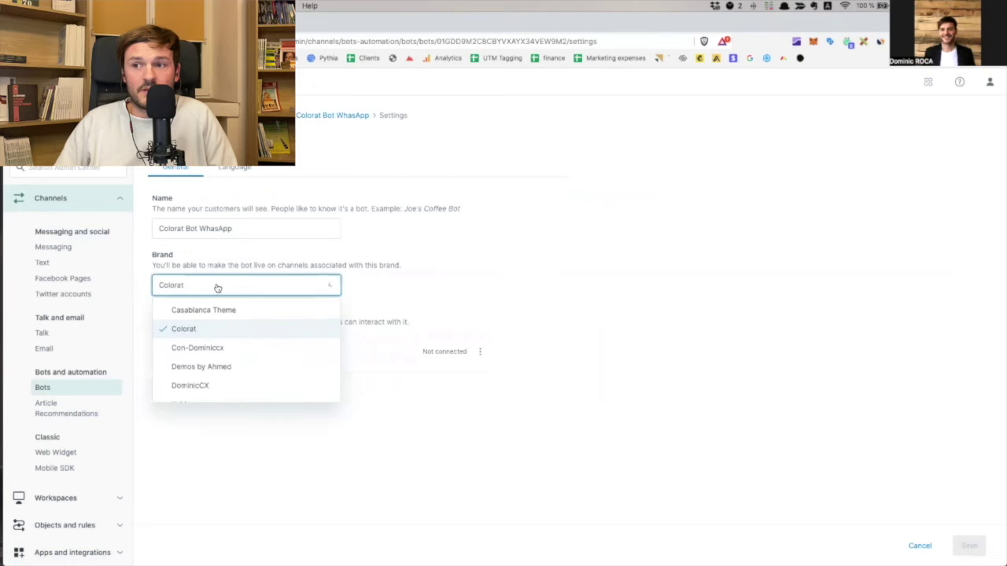
{"action": "scroll", "coordinate": [224, 364], "scroll_direction": "down", "scroll_amount": 2}
{"action": "left_click", "coordinate": [207, 376]}
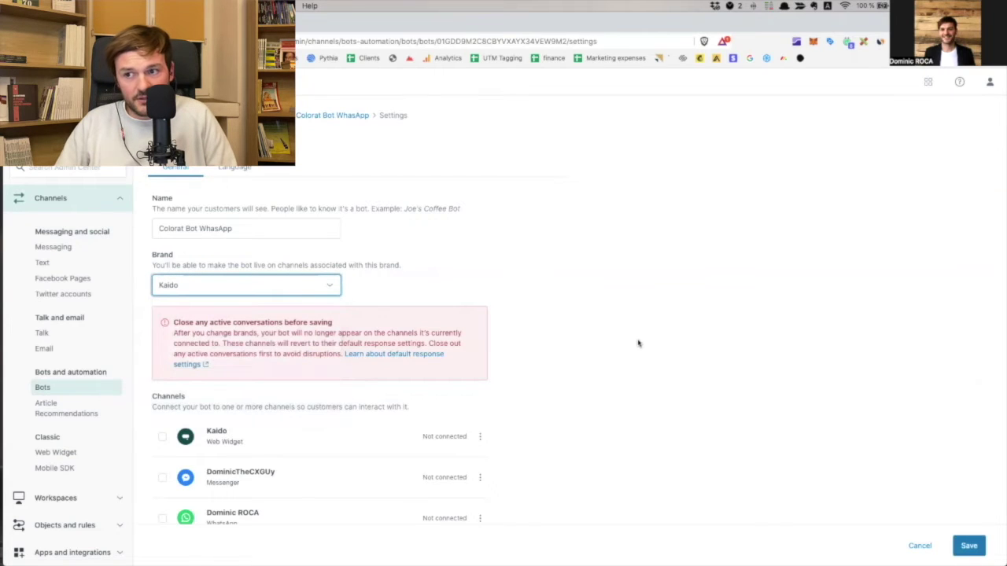
{"action": "scroll", "coordinate": [567, 470], "scroll_direction": "down", "scroll_amount": 1}
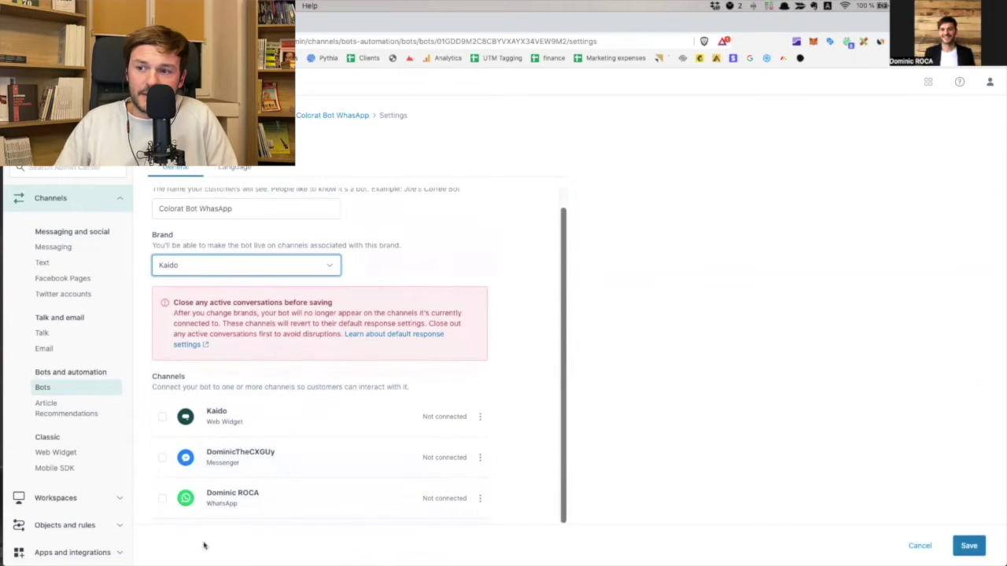
{"action": "left_click", "coordinate": [163, 500]}
{"action": "scroll", "coordinate": [540, 432], "scroll_direction": "down", "scroll_amount": 2}
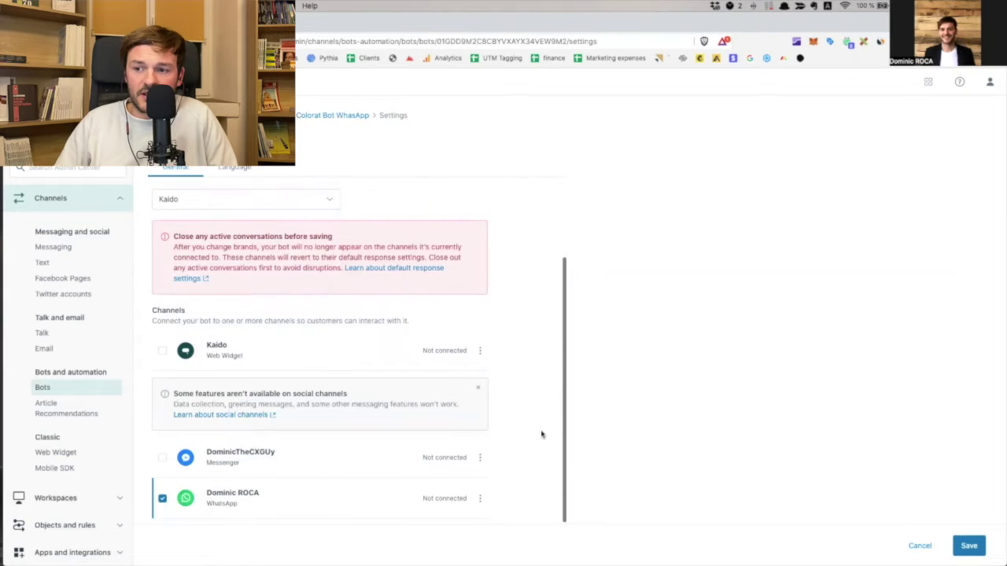
{"action": "left_click", "coordinate": [961, 542]}
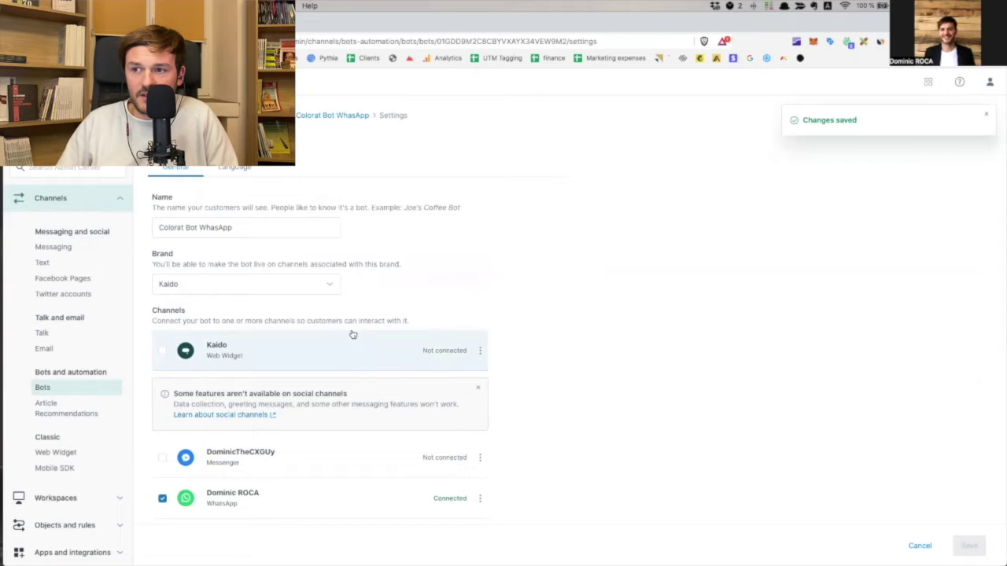
{"action": "left_click", "coordinate": [58, 390]}
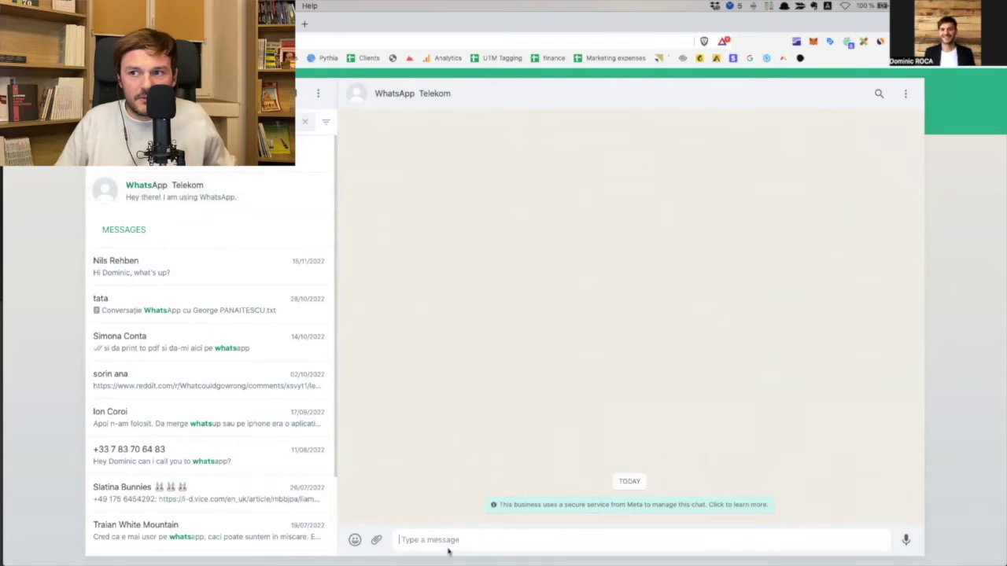
Step: Send 'hi there' to the bot, then answer Windows, Roof window and I want to buy
{"action": "type", "text": "hi there"}
{"action": "key", "text": "Return"}
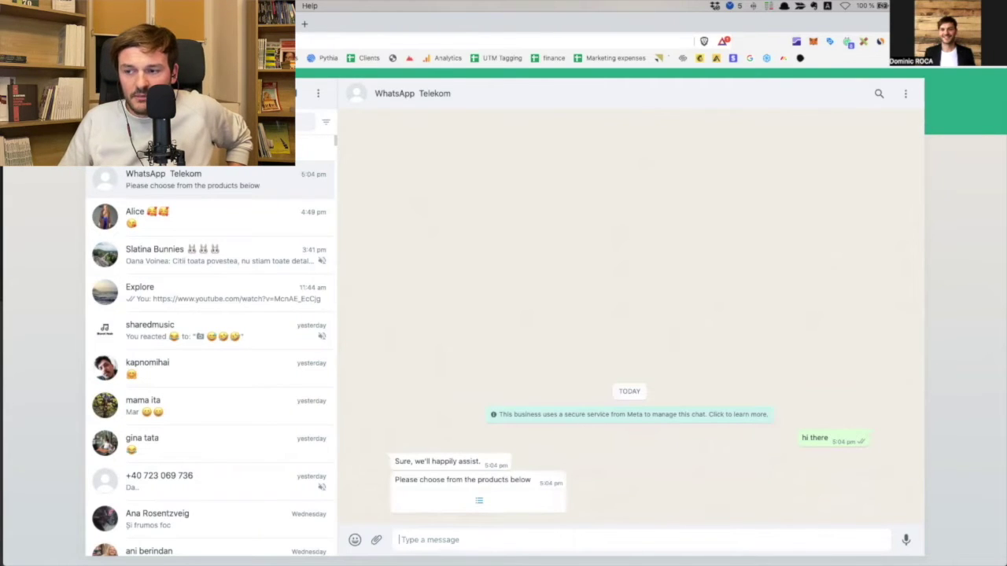
{"action": "left_click", "coordinate": [478, 501]}
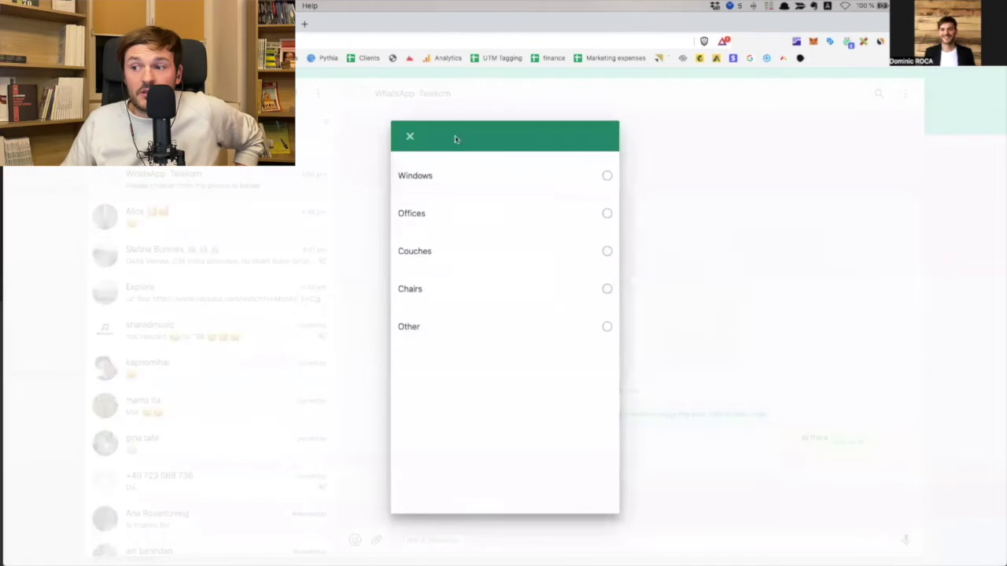
{"action": "left_click", "coordinate": [452, 179]}
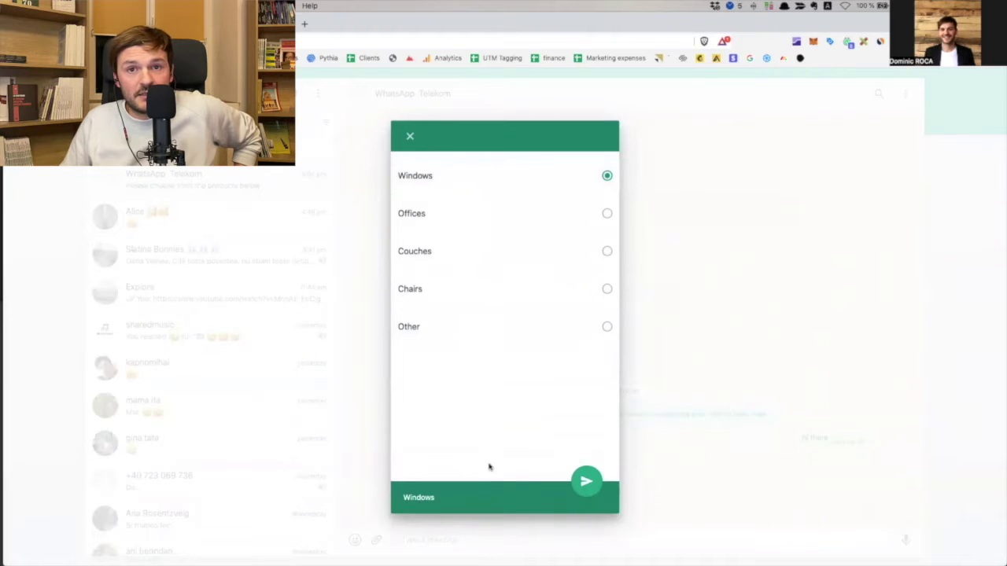
{"action": "left_click", "coordinate": [586, 481]}
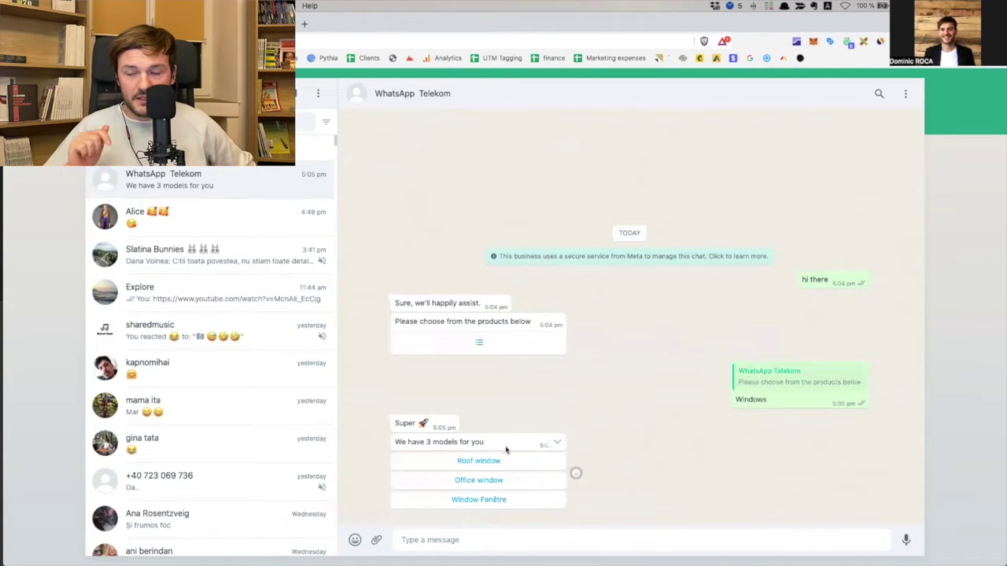
{"action": "left_click", "coordinate": [496, 464]}
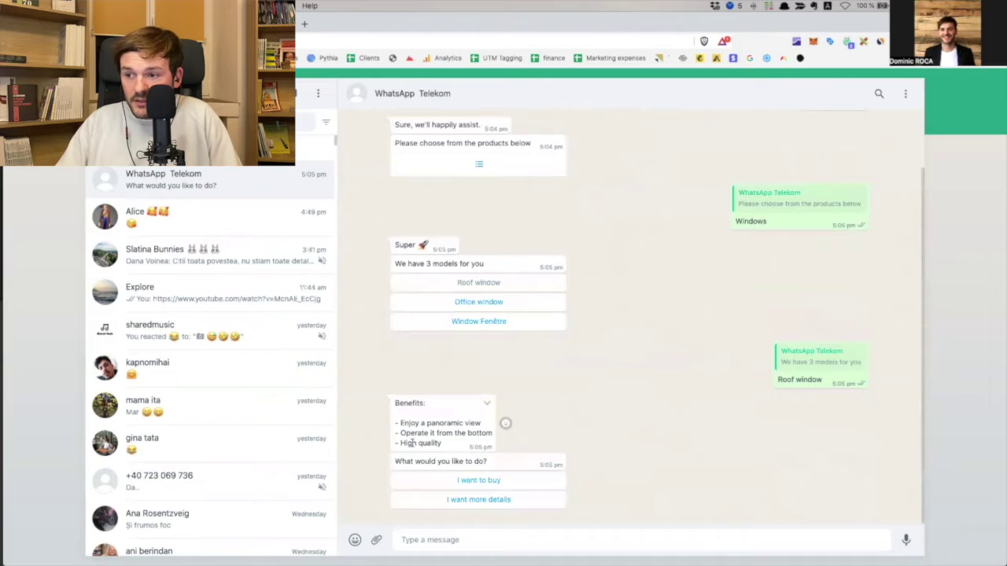
{"action": "left_click", "coordinate": [479, 481]}
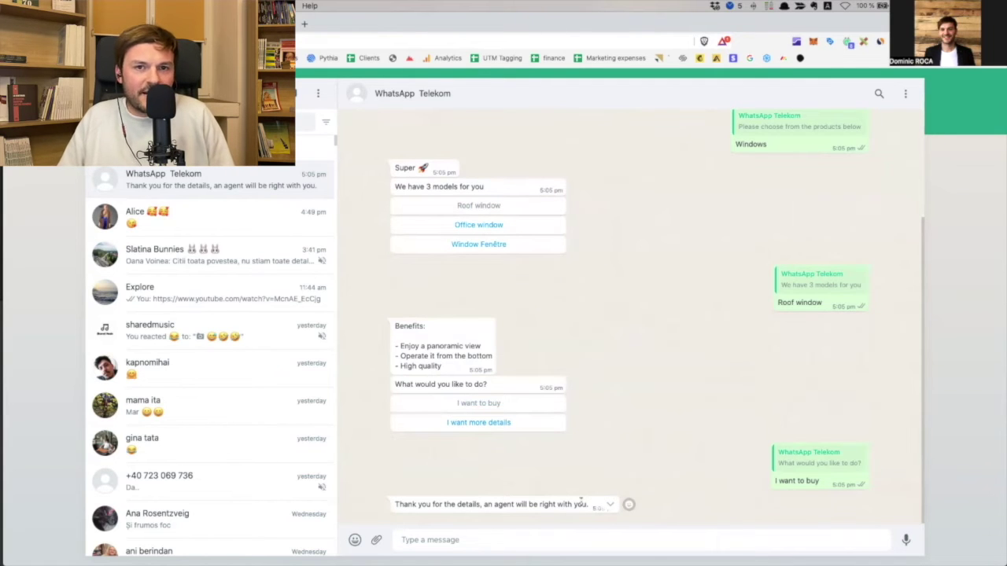
Step: Open Zendesk Support from the product menu and open the queued WhatsApp conversation ticket #769
{"action": "key", "text": "ctrl+Tab"}
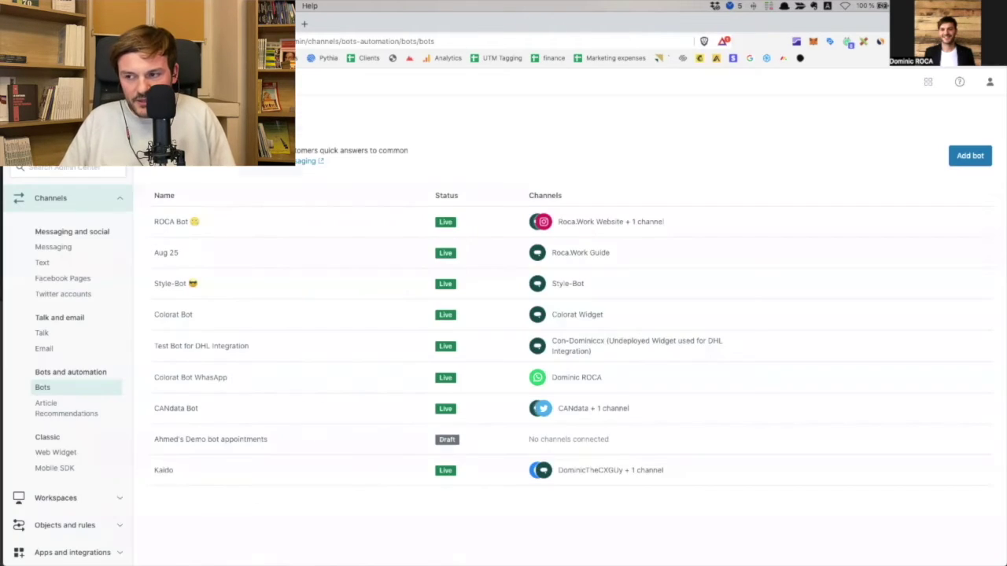
{"action": "left_click", "coordinate": [926, 82]}
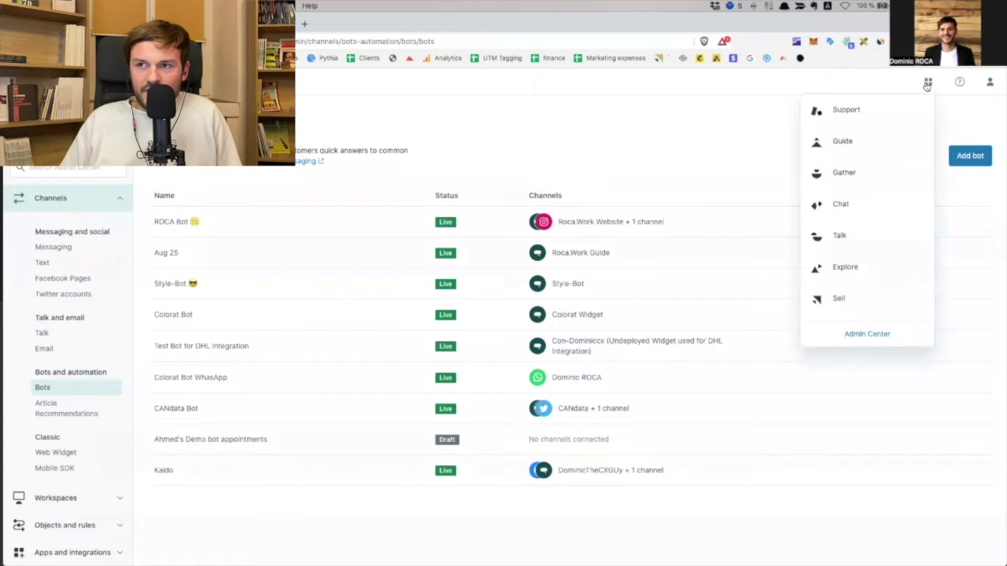
{"action": "left_click", "coordinate": [874, 110]}
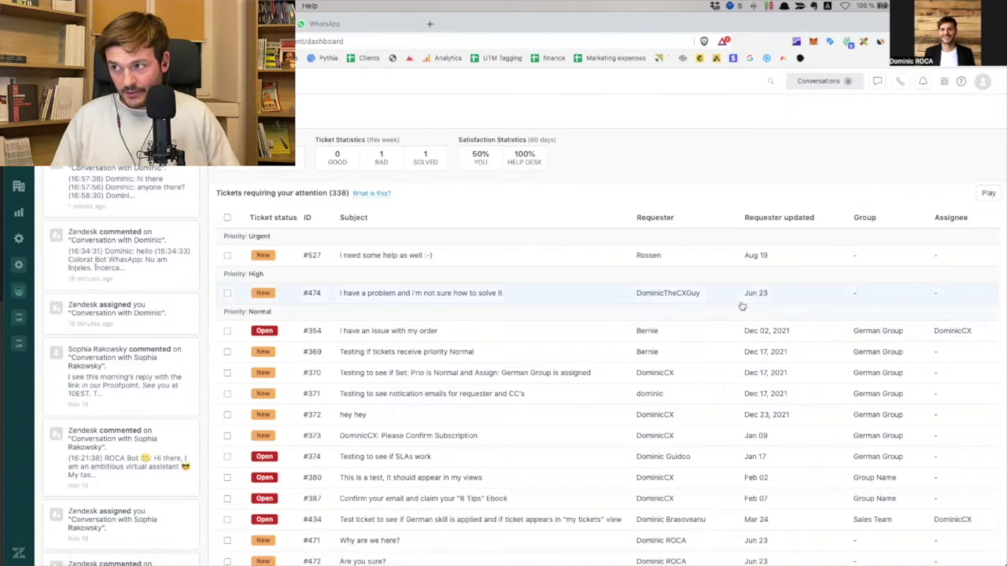
{"action": "left_click", "coordinate": [832, 85]}
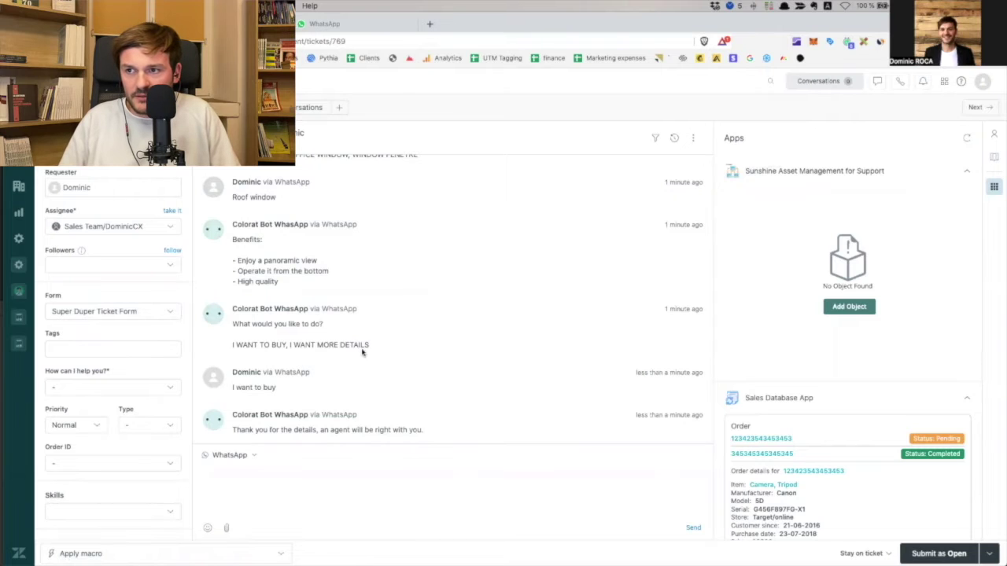
Step: Send the customer a short greeting, then send the Delivery macro reply
{"action": "left_click", "coordinate": [254, 483]}
{"action": "type", "text": "hi dominic"}
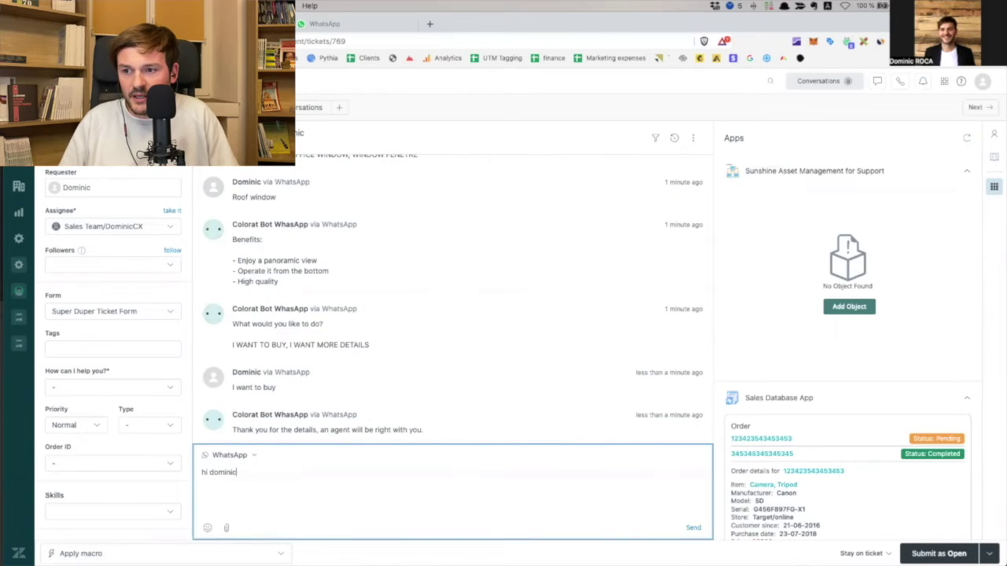
{"action": "key", "text": "Return"}
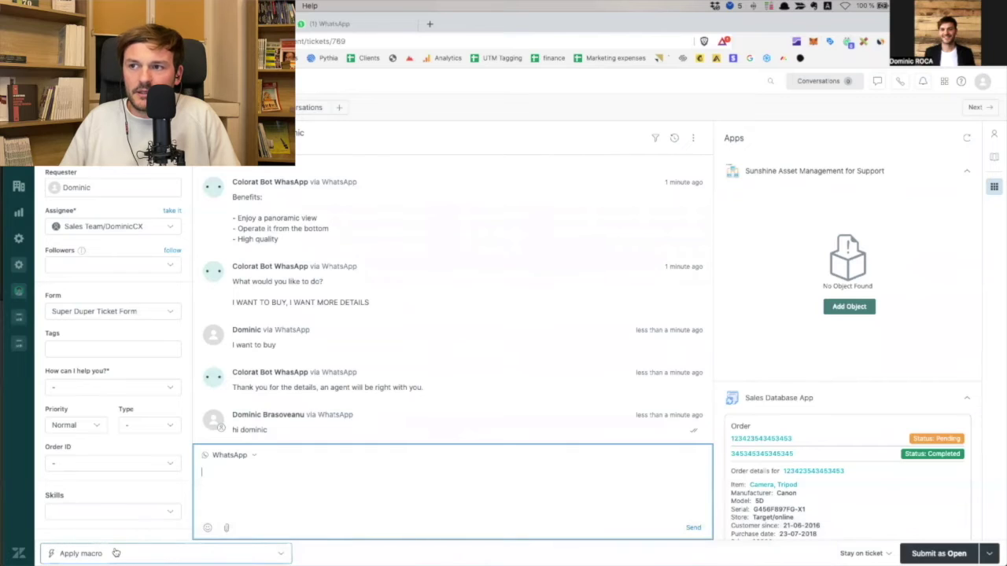
{"action": "left_click", "coordinate": [115, 553]}
{"action": "type", "text": "deliv"}
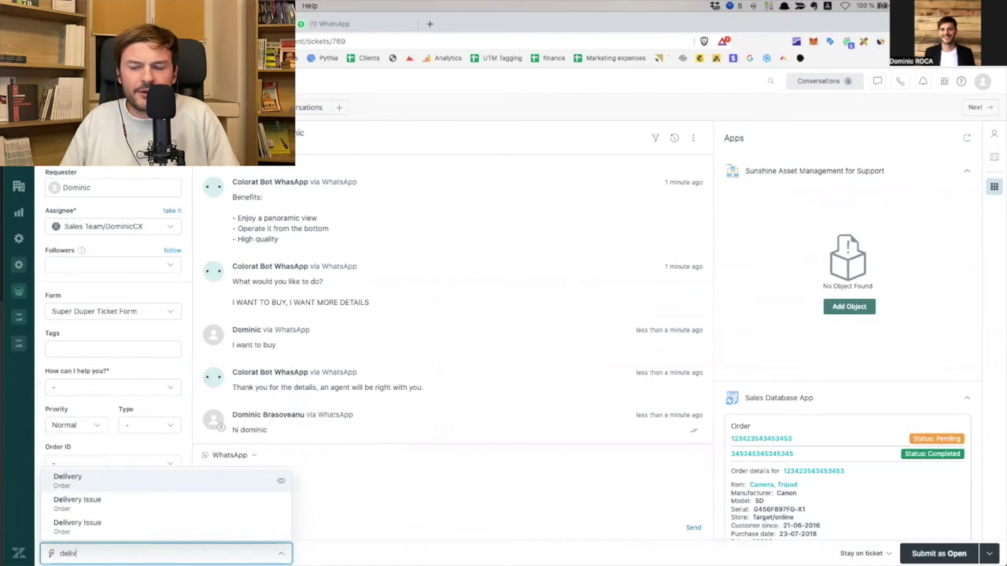
{"action": "type", "text": "e"}
{"action": "left_click", "coordinate": [148, 478]}
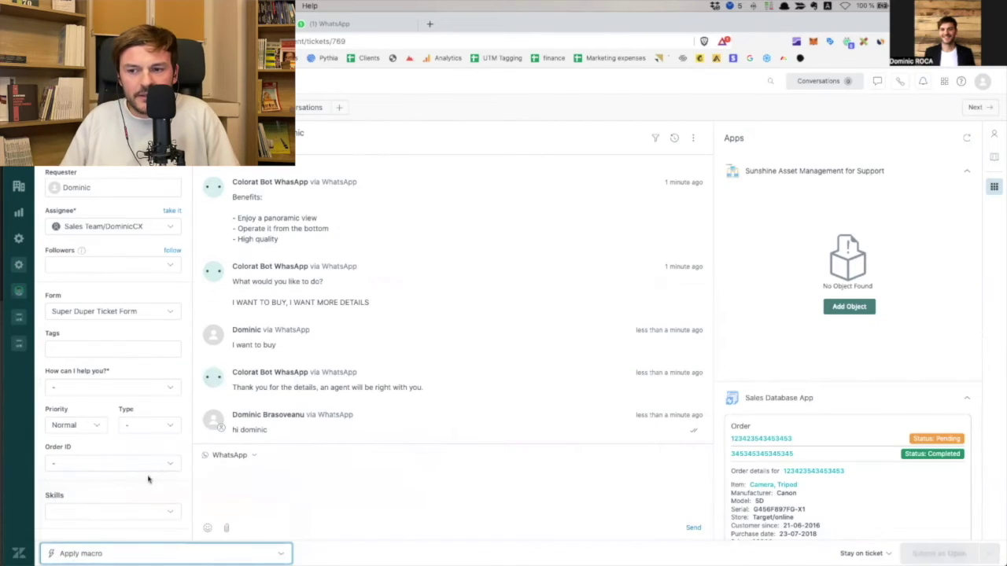
{"action": "key", "text": "Return"}
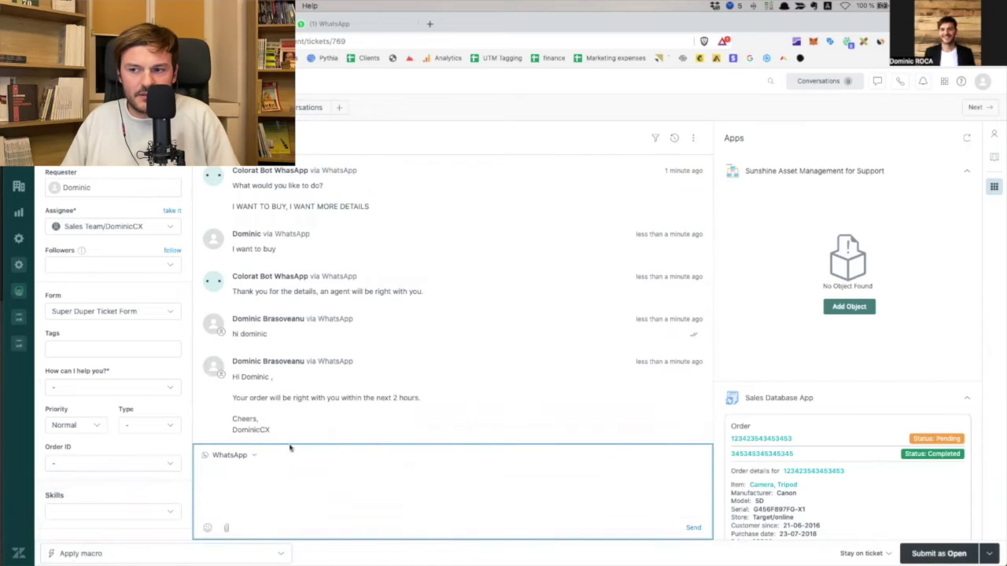
Step: In WhatsApp Web, reply 'thank' as the customer and return to the ticket
{"action": "left_click", "coordinate": [360, 26]}
{"action": "left_click_drag", "start_coordinate": [437, 507], "coordinate": [434, 462]}
{"action": "left_click", "coordinate": [475, 468]}
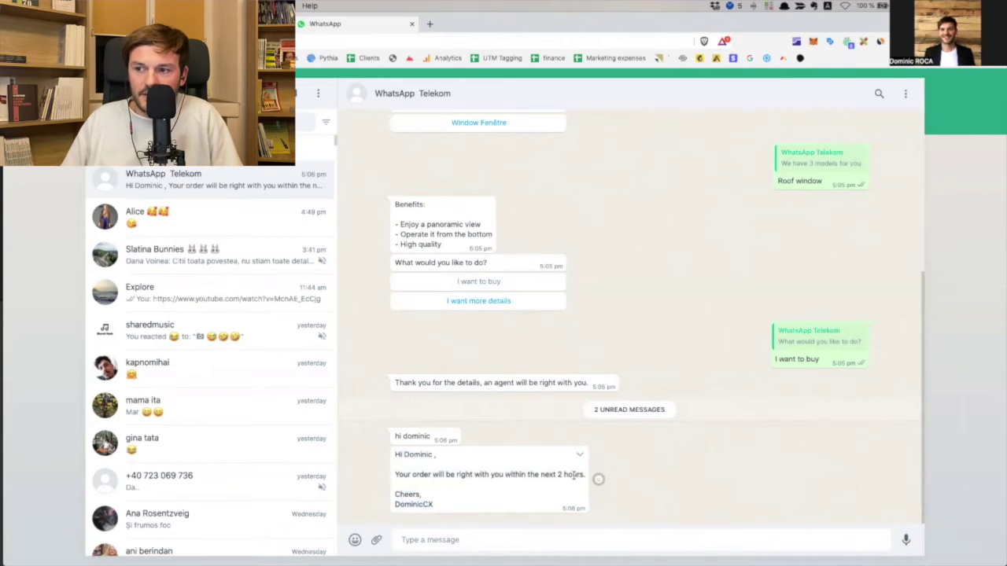
{"action": "left_click", "coordinate": [443, 535]}
{"action": "type", "text": "thank"}
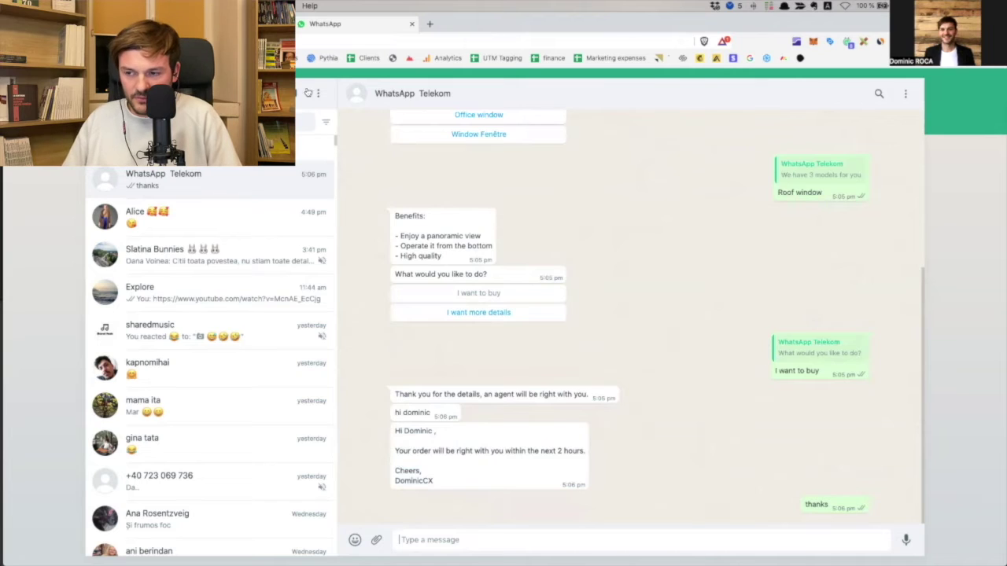
{"action": "key", "text": "super+Tab"}
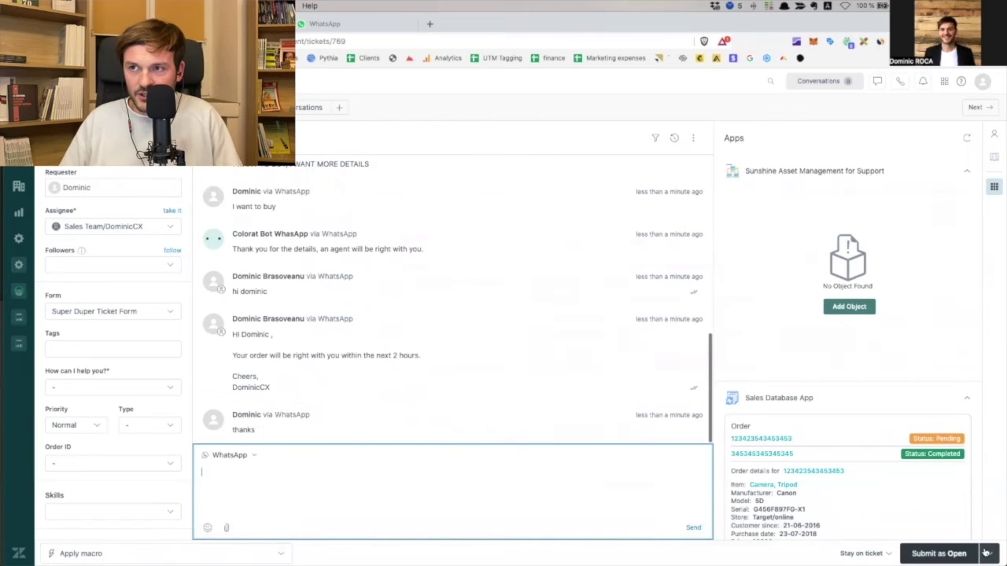
Step: Give ticket #769 the help topic Zendesk Consultancy and submit it as Solved
{"action": "left_click", "coordinate": [987, 552]}
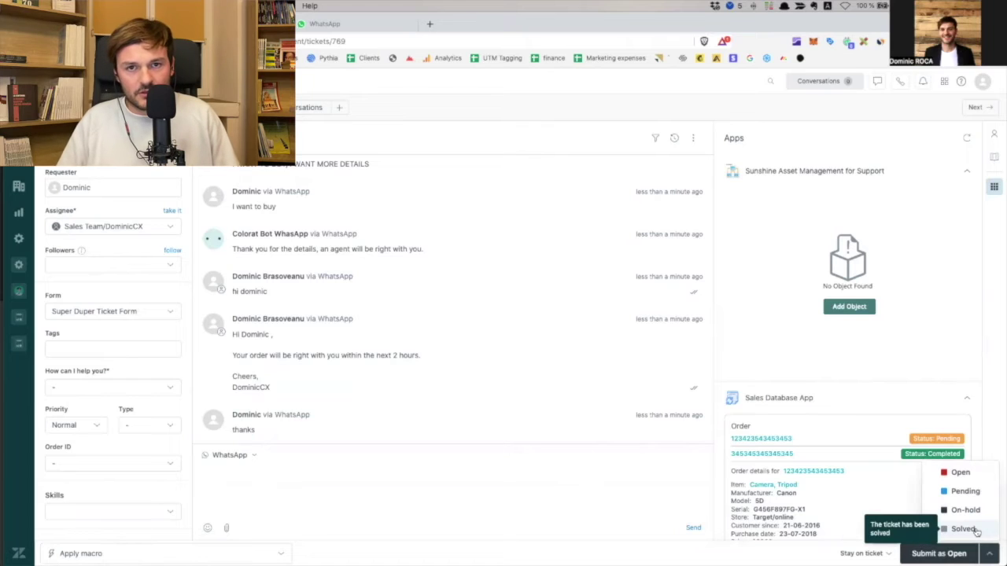
{"action": "left_click", "coordinate": [976, 532]}
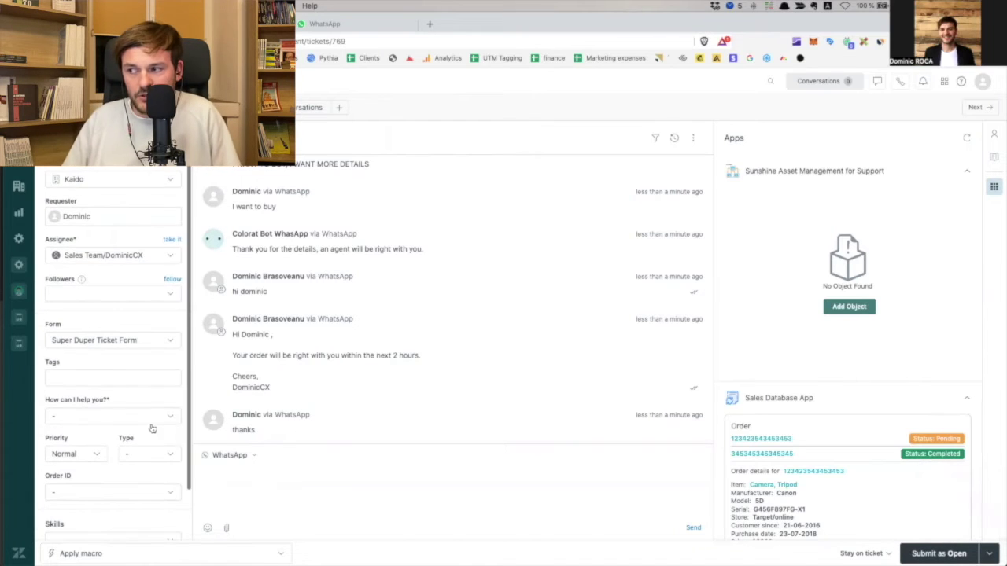
{"action": "left_click", "coordinate": [117, 418]}
{"action": "left_click", "coordinate": [117, 495]}
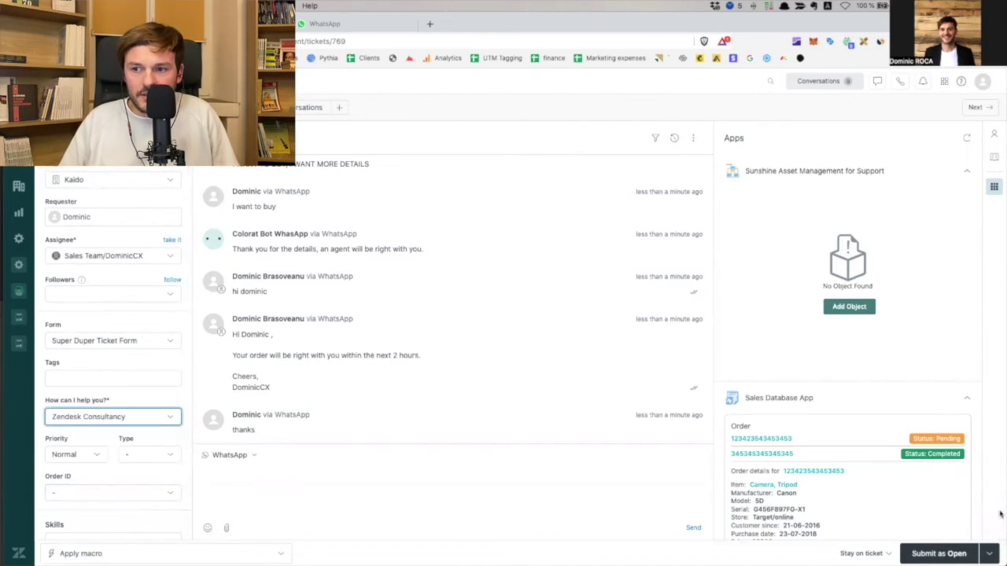
{"action": "left_click", "coordinate": [989, 553]}
{"action": "left_click", "coordinate": [964, 529]}
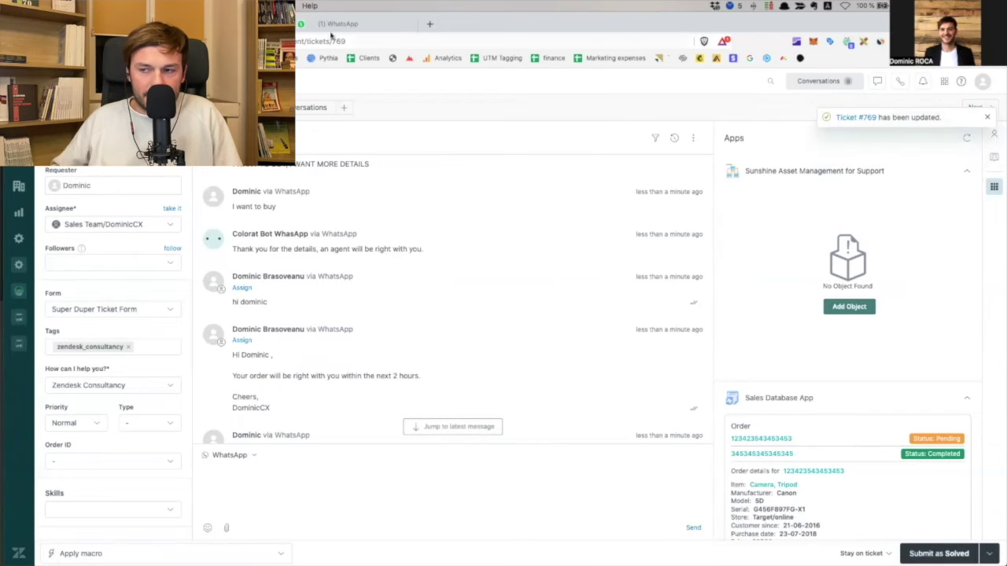
{"action": "key", "text": "ctrl+Tab"}
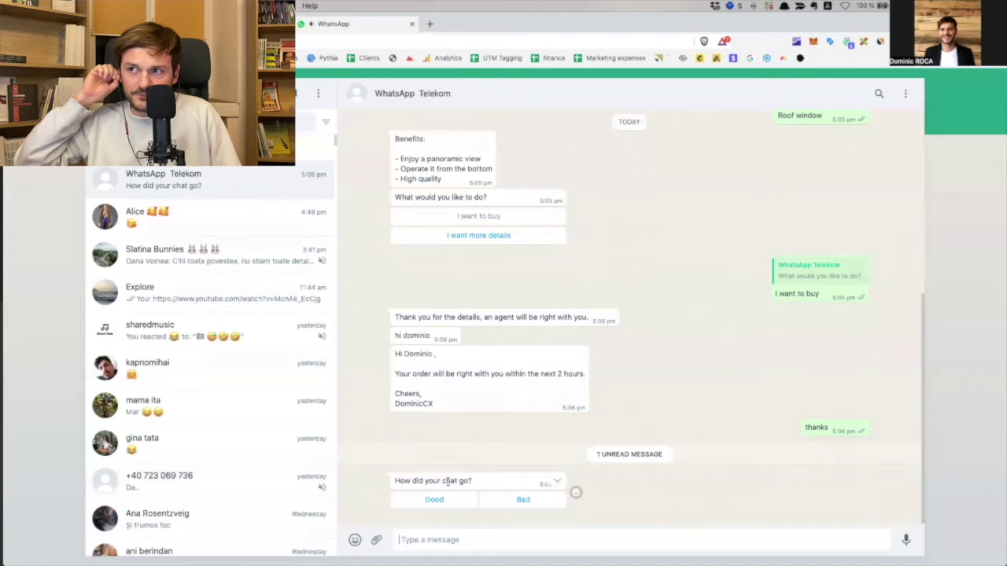
Step: Answer the 'How did your chat go?' survey with Good, then return to ticket #769
{"action": "left_click", "coordinate": [442, 503]}
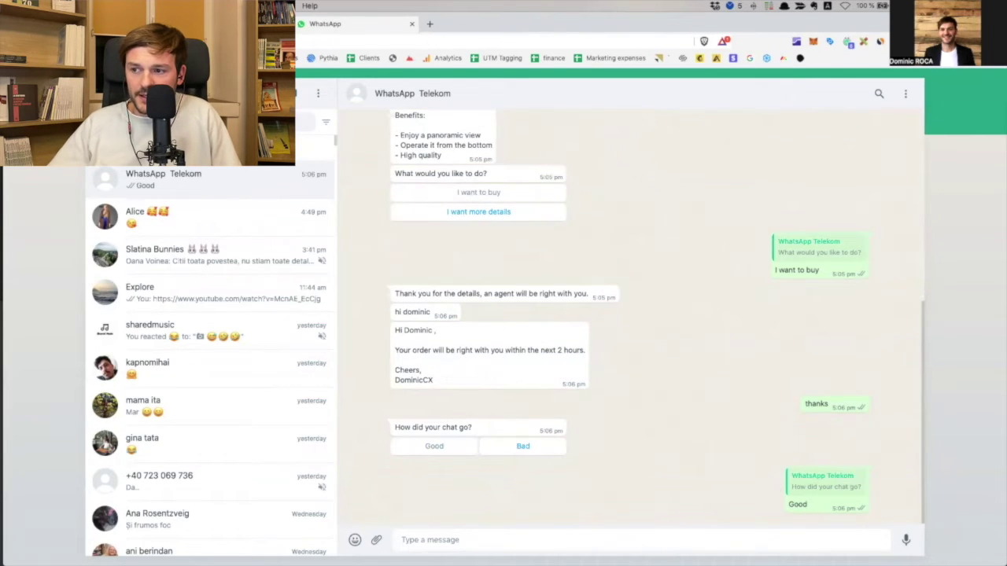
{"action": "key", "text": "ctrl+shift+Tab"}
{"action": "key", "text": "ctrl+Tab"}
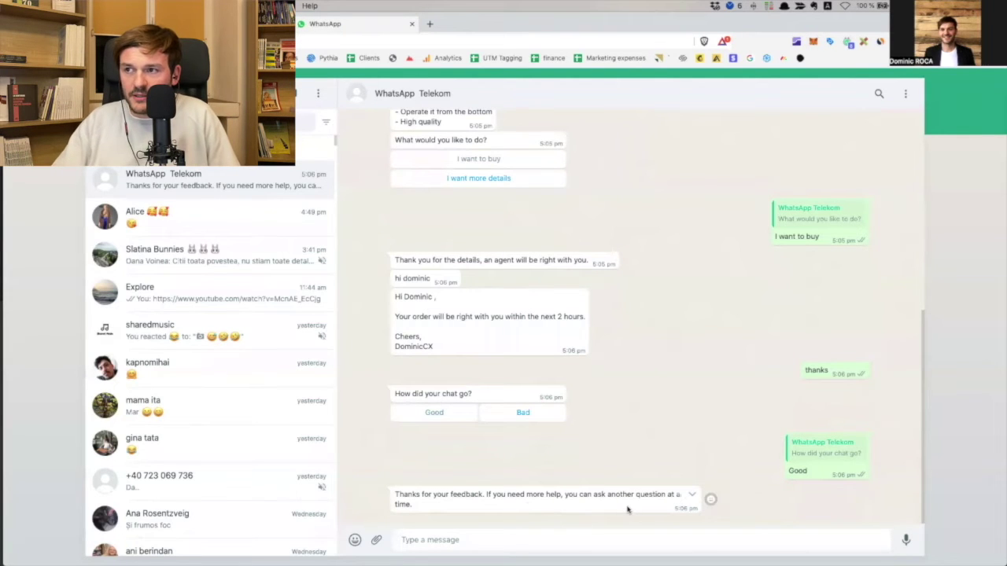
{"action": "key", "text": "ctrl+shift+Tab"}
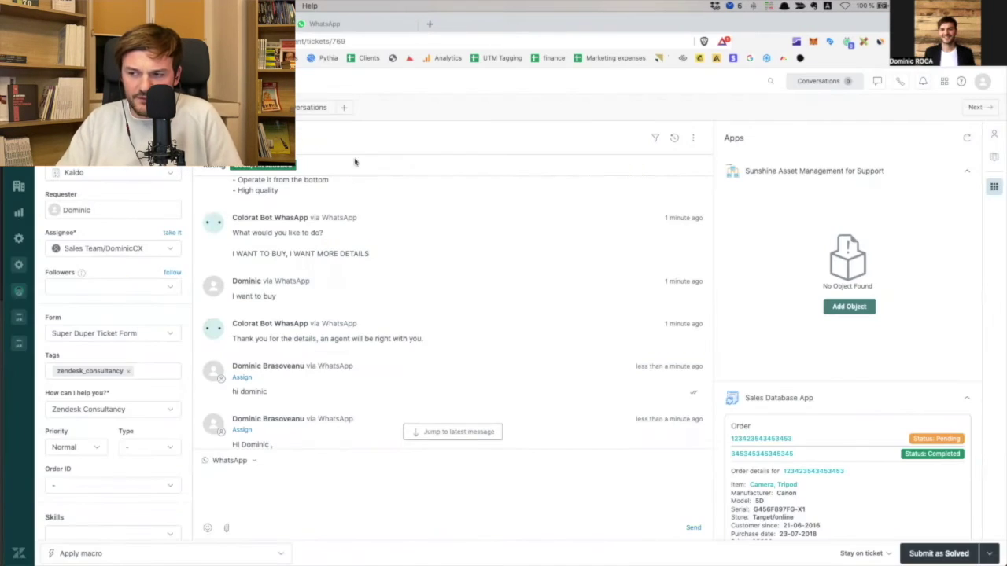
Step: Scroll down ticket #769's conversation to review the latest WhatsApp messages
{"action": "scroll", "coordinate": [393, 374], "scroll_direction": "down", "scroll_amount": 3}
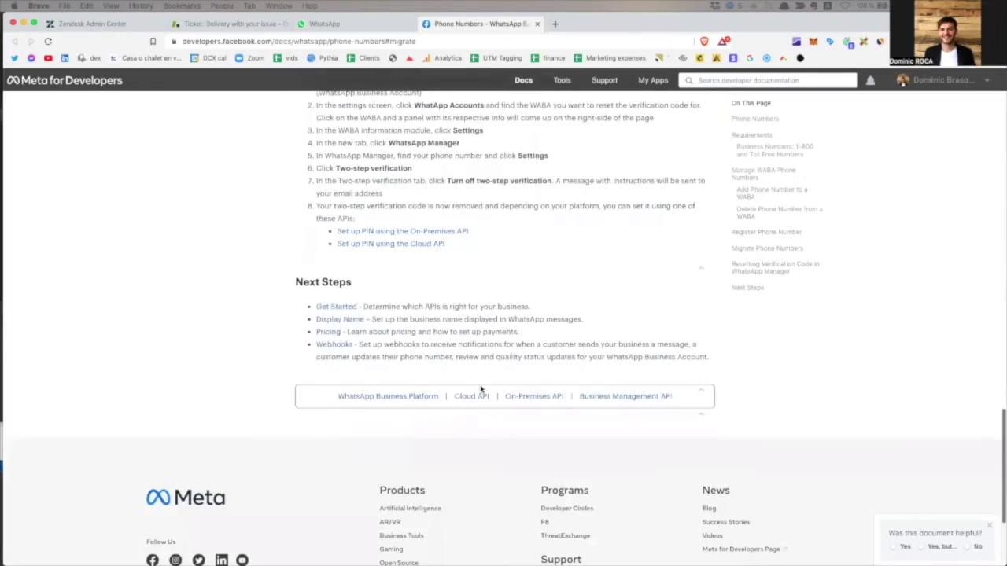
{"action": "scroll", "coordinate": [480, 389], "scroll_direction": "up", "scroll_amount": 4}
{"action": "scroll", "coordinate": [419, 299], "scroll_direction": "down", "scroll_amount": 2}
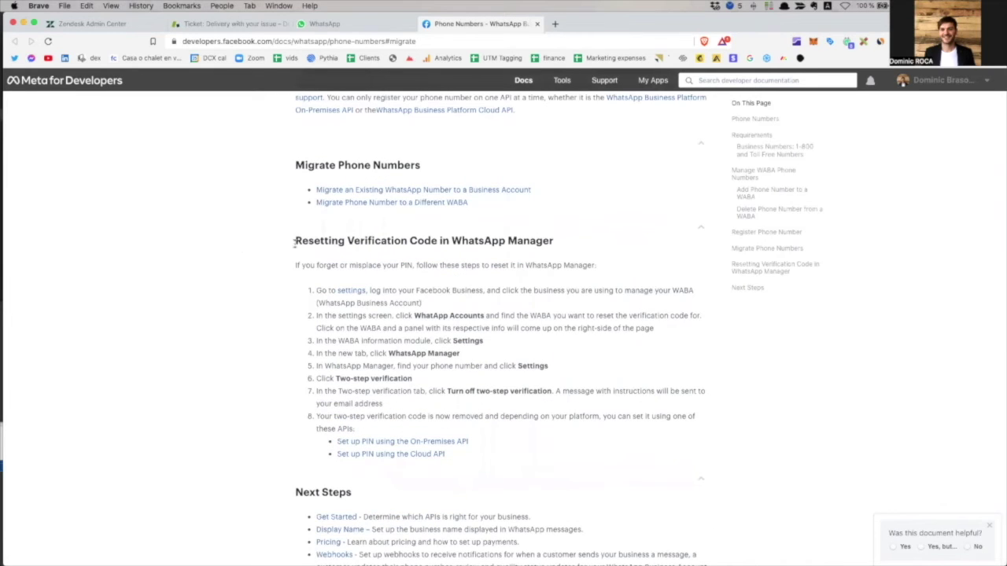
{"action": "left_click_drag", "start_coordinate": [294, 244], "coordinate": [569, 263]}
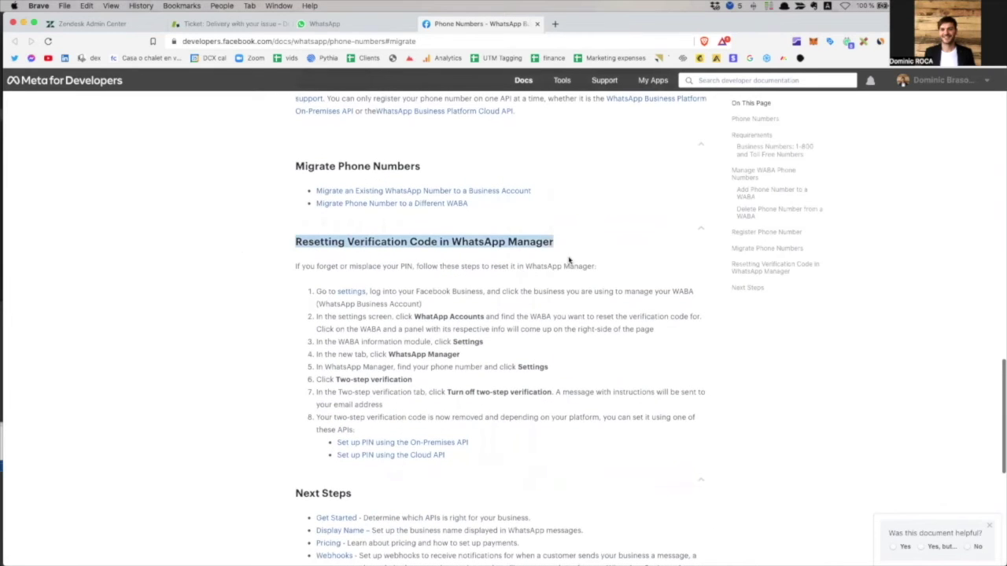
{"action": "left_click", "coordinate": [535, 386]}
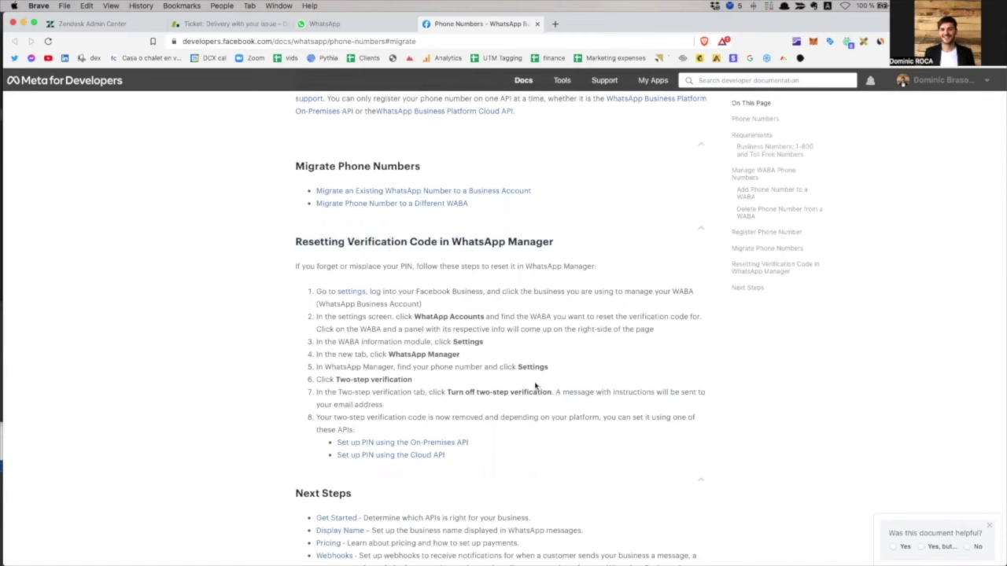
{"action": "scroll", "coordinate": [569, 368], "scroll_direction": "up", "scroll_amount": 5}
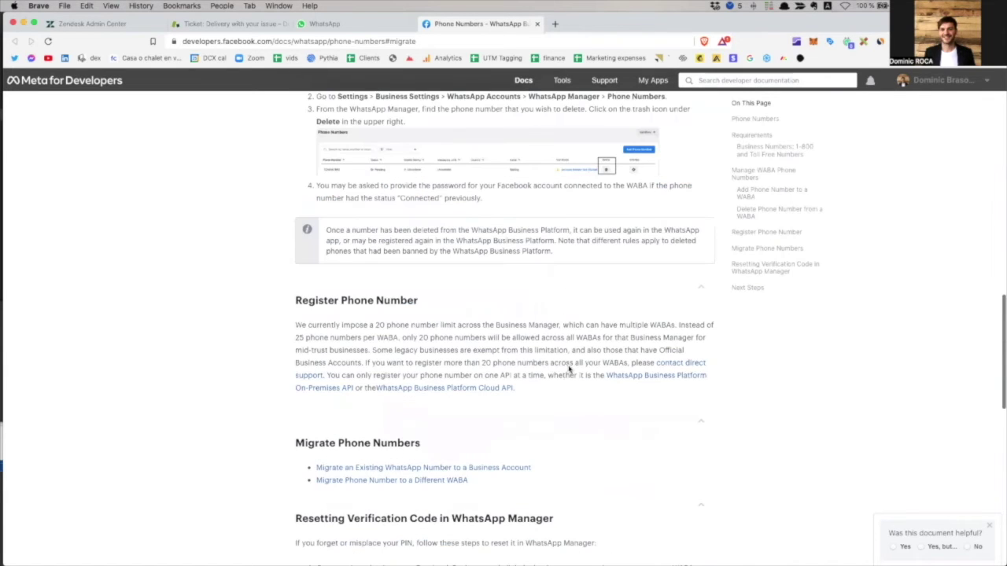
{"action": "scroll", "coordinate": [568, 368], "scroll_direction": "up", "scroll_amount": 4}
{"action": "scroll", "coordinate": [402, 323], "scroll_direction": "up", "scroll_amount": 4}
{"action": "scroll", "coordinate": [400, 322], "scroll_direction": "down", "scroll_amount": 2}
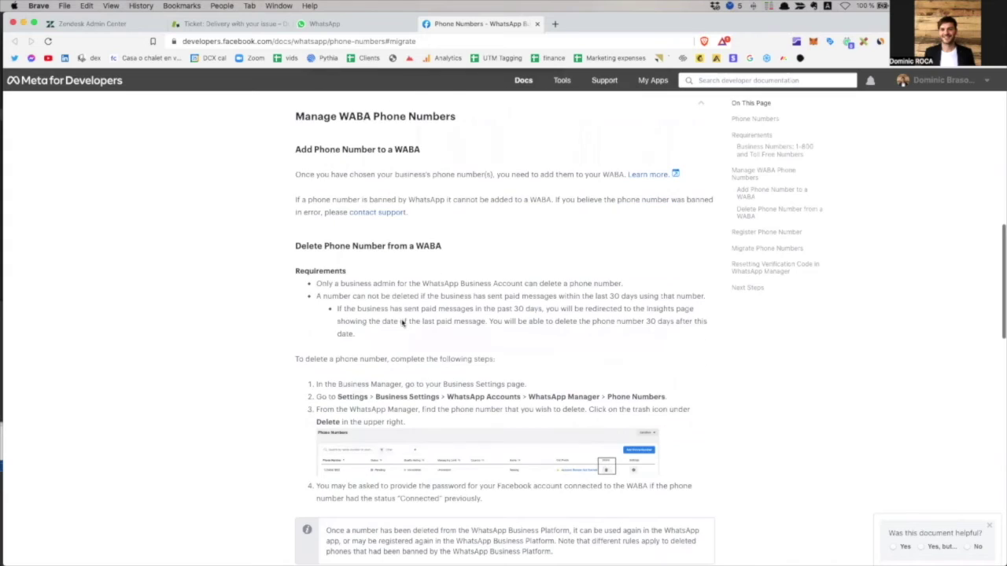
{"action": "left_click_drag", "start_coordinate": [288, 227], "coordinate": [477, 233]}
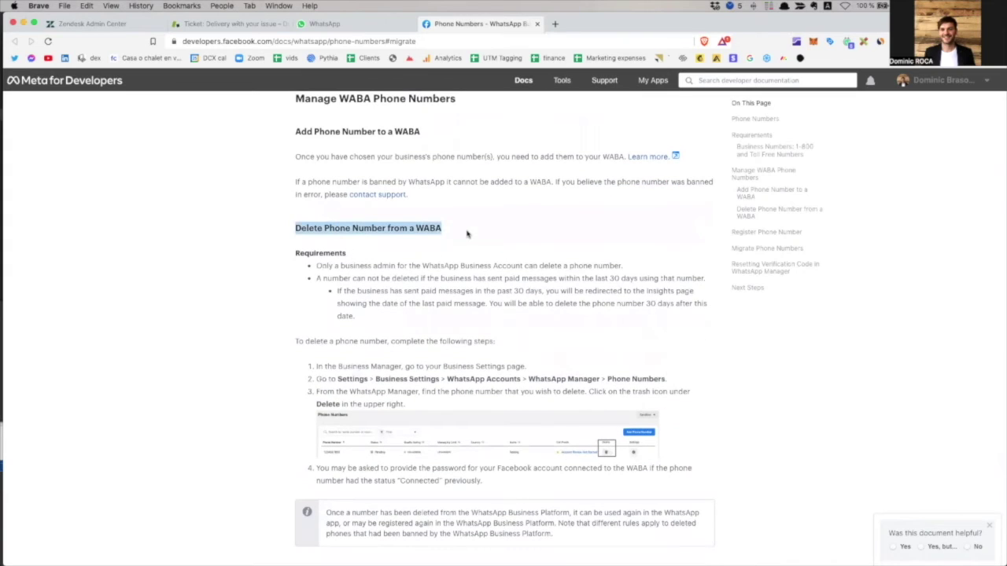
{"action": "left_click", "coordinate": [440, 229]}
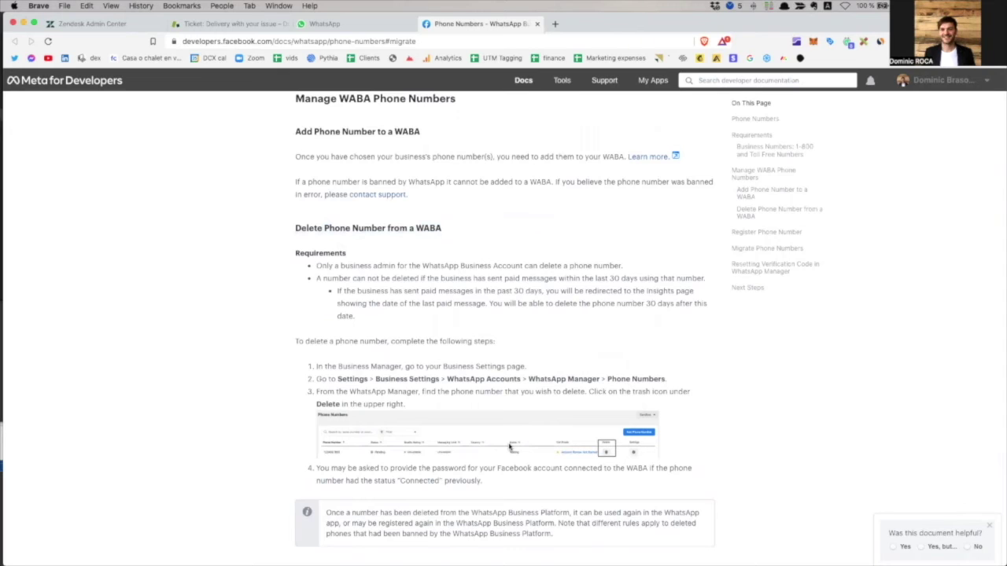
{"action": "scroll", "coordinate": [510, 447], "scroll_direction": "down", "scroll_amount": 2}
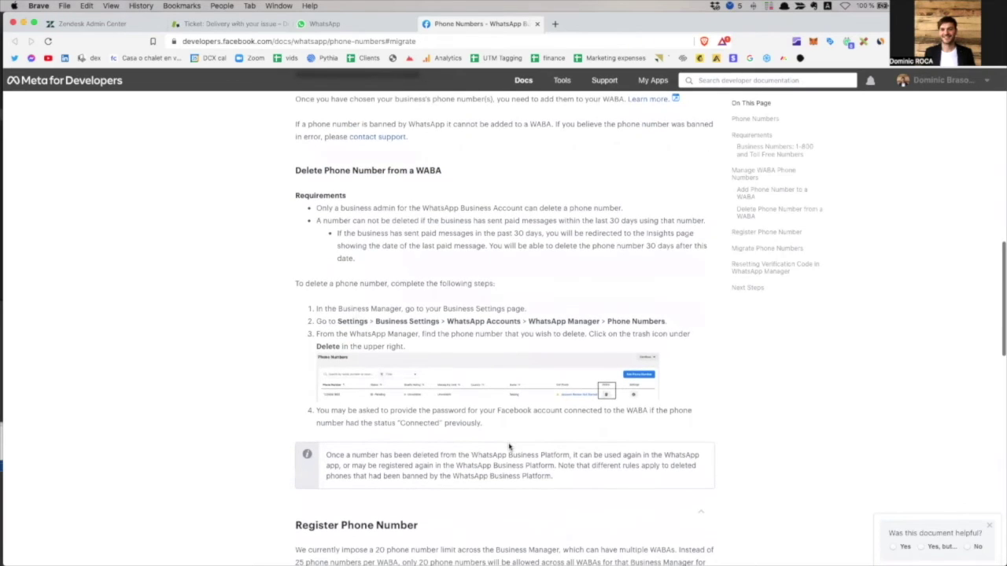